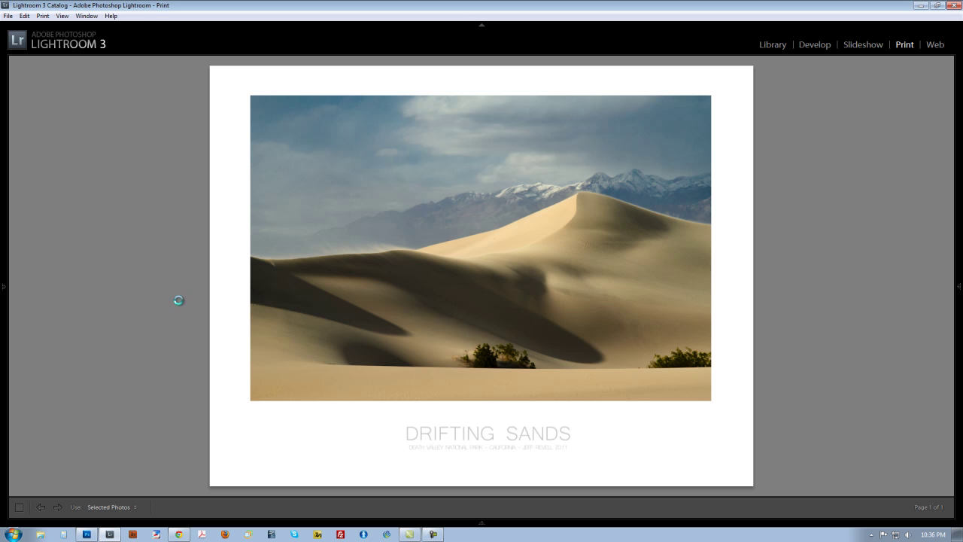
Switch Lightroom from the Print layout to the Library to show the dune photo alone
{"action": "key", "text": "e"}
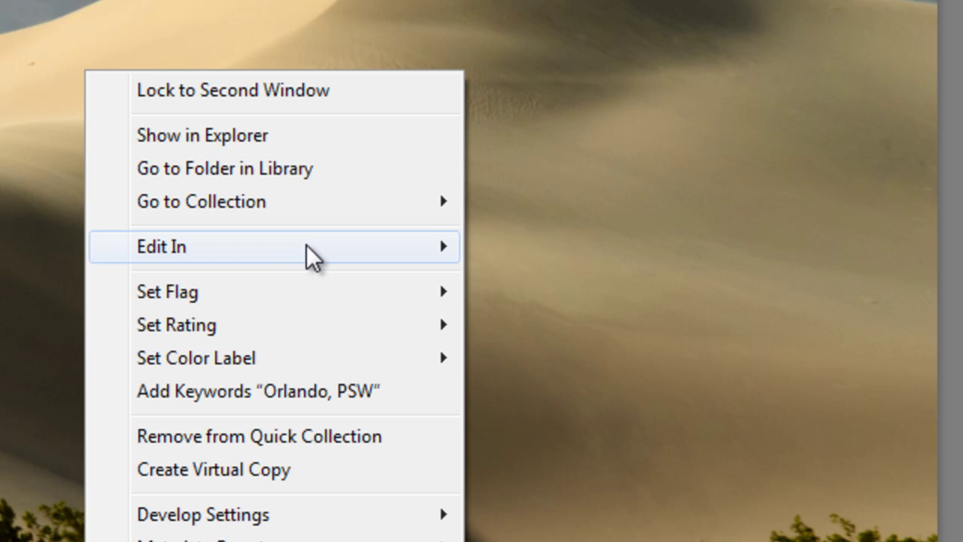
Edit a copy of the dune photo in Photoshop CS5 with its Lightroom adjustments
{"action": "mouse_move", "coordinate": [334, 258]}
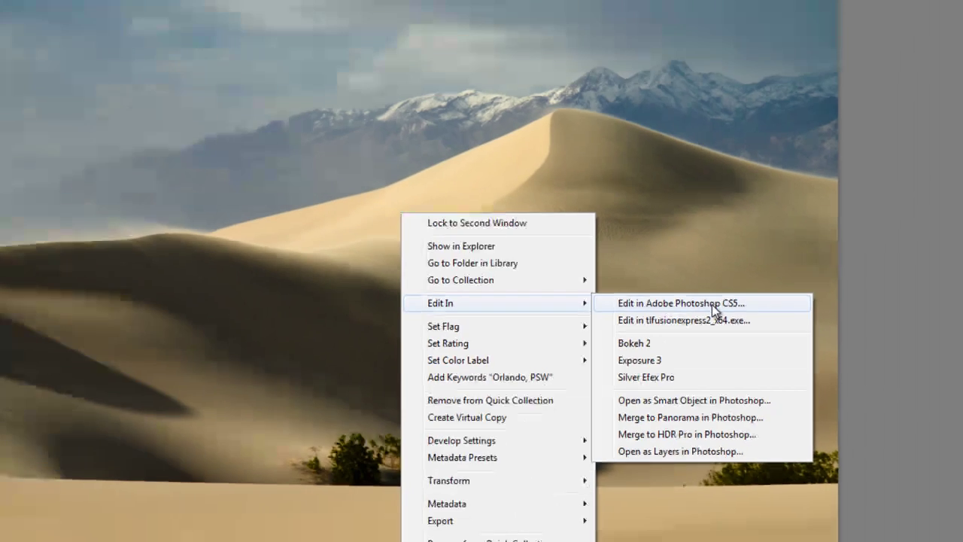
{"action": "left_click", "coordinate": [688, 252]}
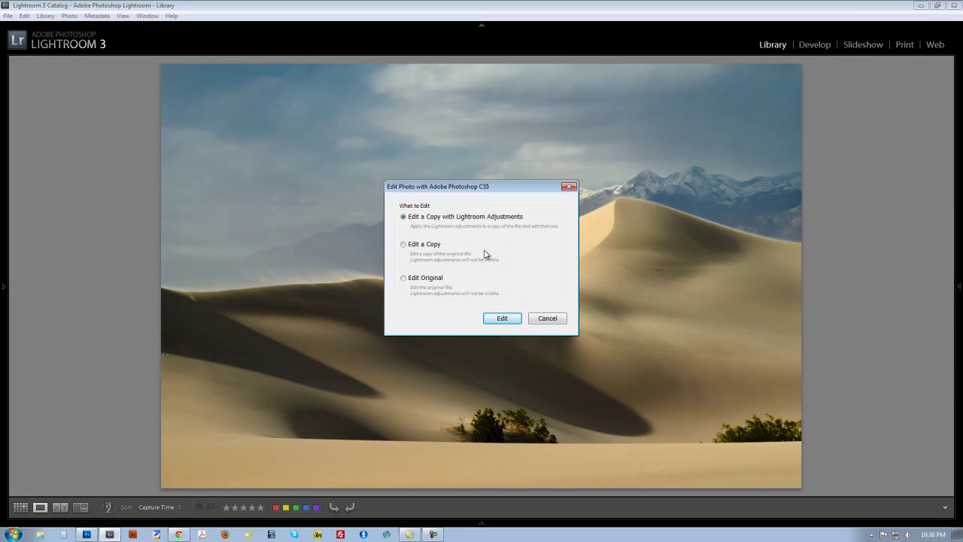
{"action": "left_click", "coordinate": [503, 319]}
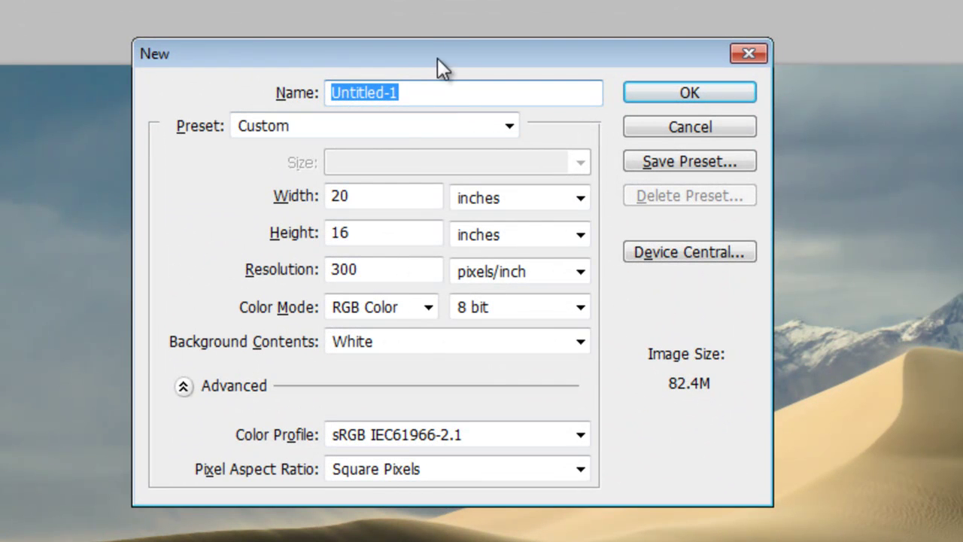
Create the white Untitled-1 document at 20 × 16 inches and 300 pixels/inch
{"action": "left_click_drag", "start_coordinate": [431, 46], "coordinate": [350, 5]}
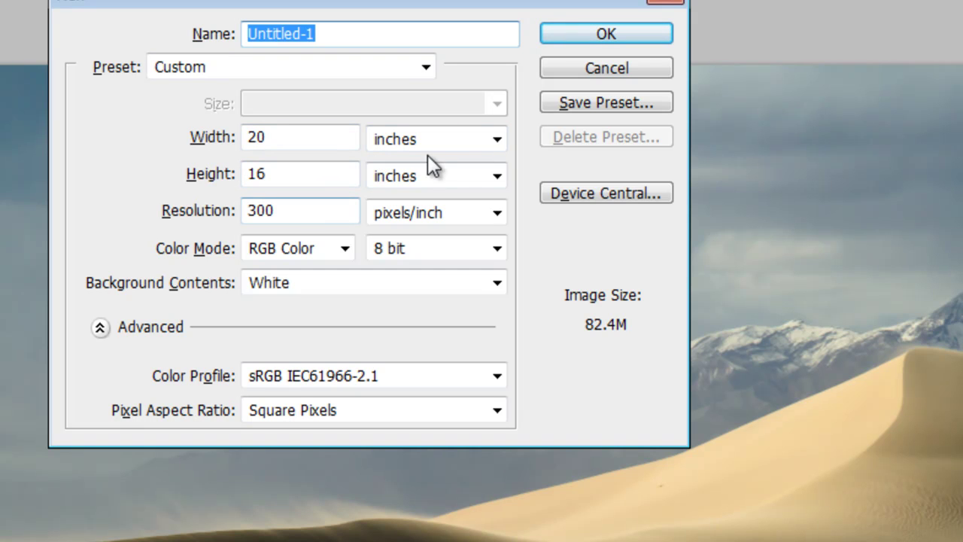
{"action": "left_click", "coordinate": [606, 35]}
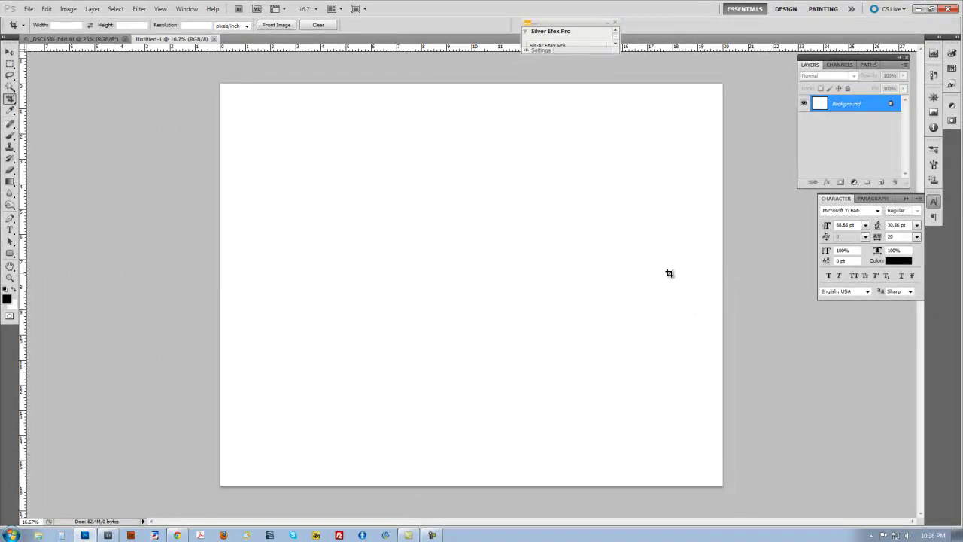
Drag the dune photo into Untitled-1 as Layer 1 and place it high on the page
{"action": "left_click", "coordinate": [72, 40]}
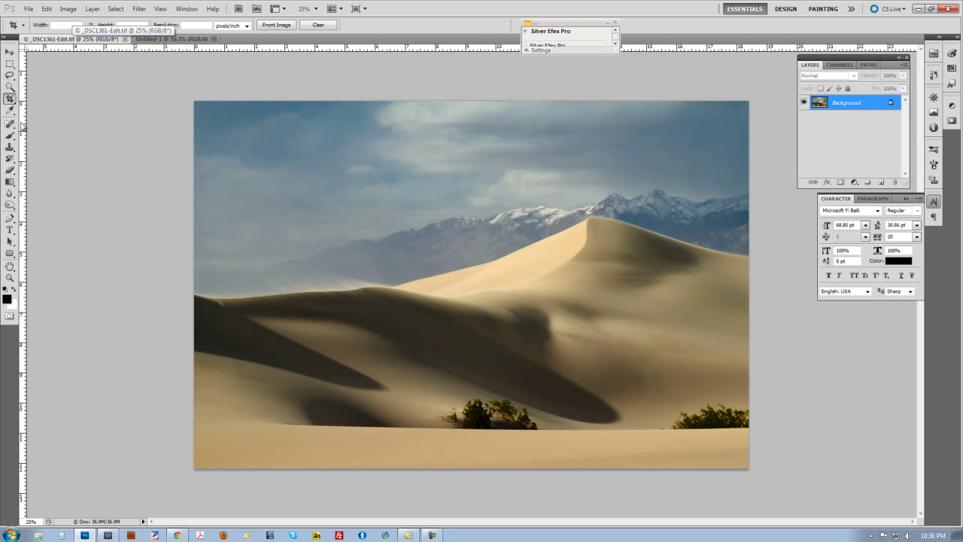
{"action": "left_click", "coordinate": [11, 52]}
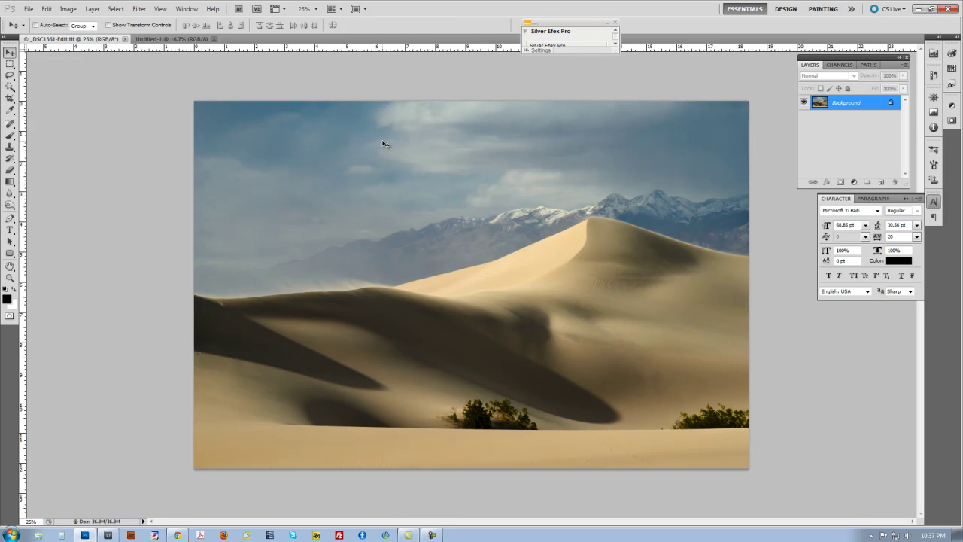
{"action": "left_click", "coordinate": [178, 40]}
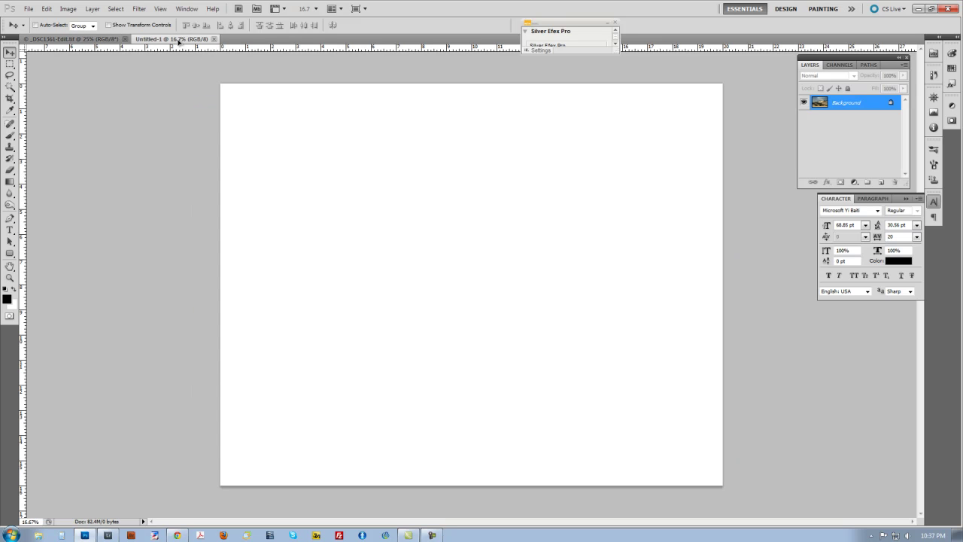
{"action": "left_click_drag", "start_coordinate": [178, 40], "coordinate": [458, 256]}
{"action": "left_click_drag", "start_coordinate": [522, 292], "coordinate": [465, 196]}
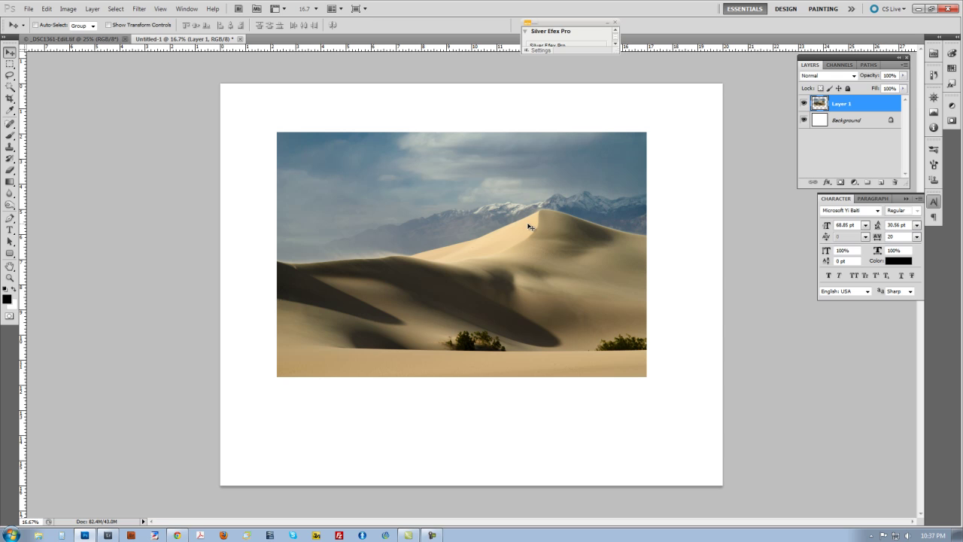
Free-transform the dune photo, scaling it proportionally to about 105%
{"action": "key", "text": "ctrl+t"}
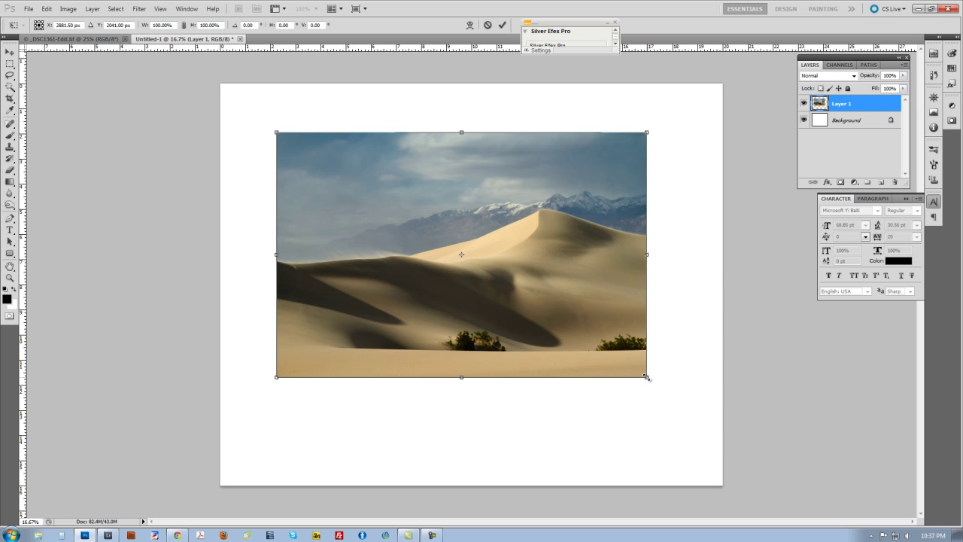
{"action": "left_click_drag", "start_coordinate": [646, 377], "coordinate": [666, 390]}
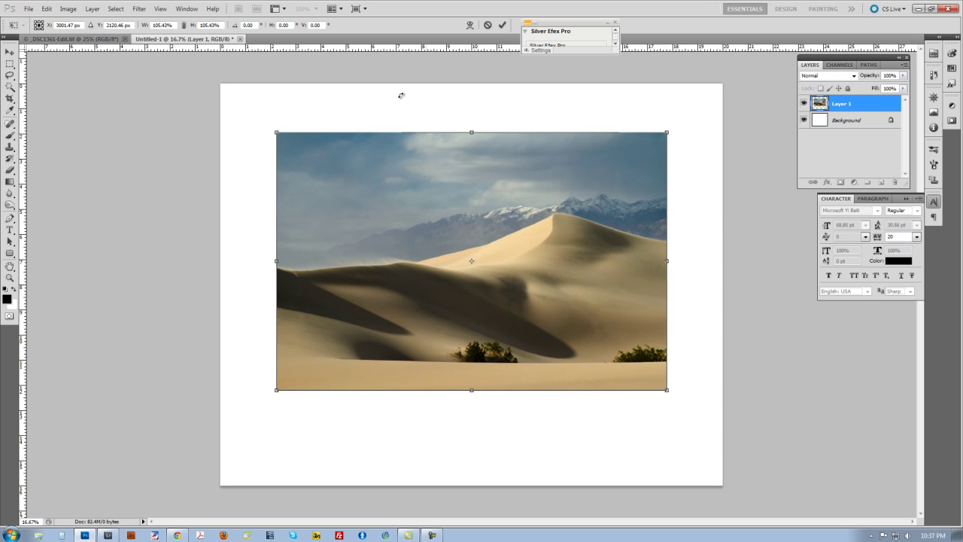
{"action": "key", "text": "Return"}
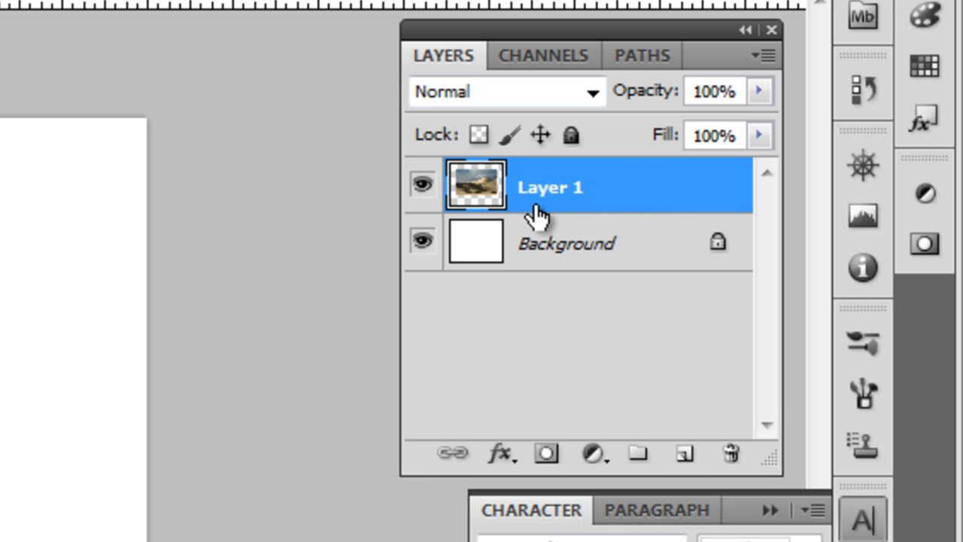
Align Layer 1 to the Background's horizontal centre, then nudge the photo up with Shift+Up
{"action": "left_click", "coordinate": [599, 258], "text": "shift"}
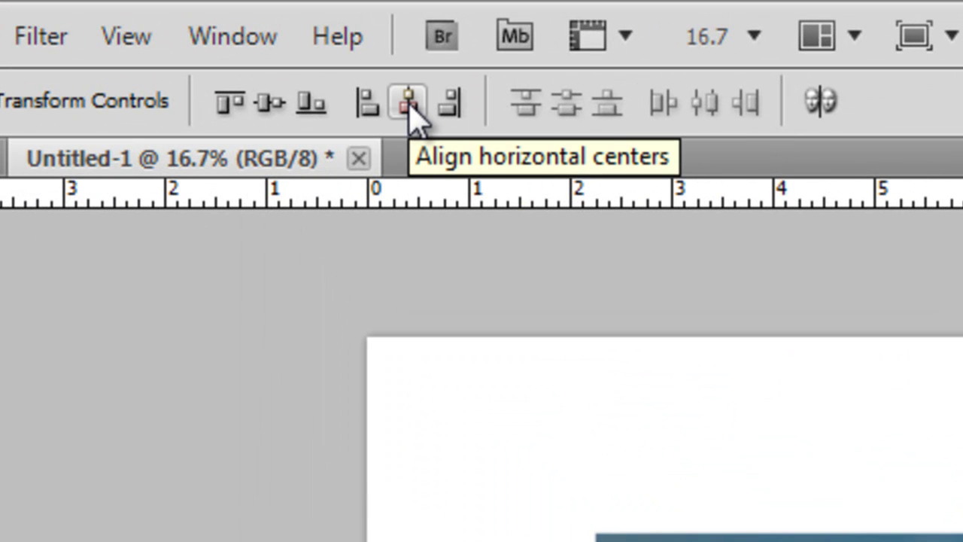
{"action": "left_click", "coordinate": [410, 105]}
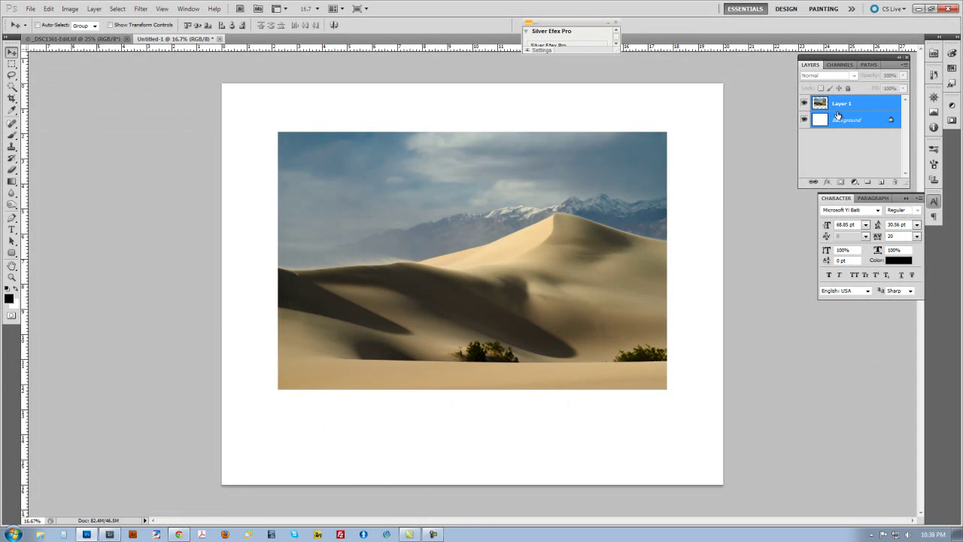
{"action": "left_click", "coordinate": [840, 106]}
{"action": "left_click_drag", "start_coordinate": [578, 245], "coordinate": [558, 245]}
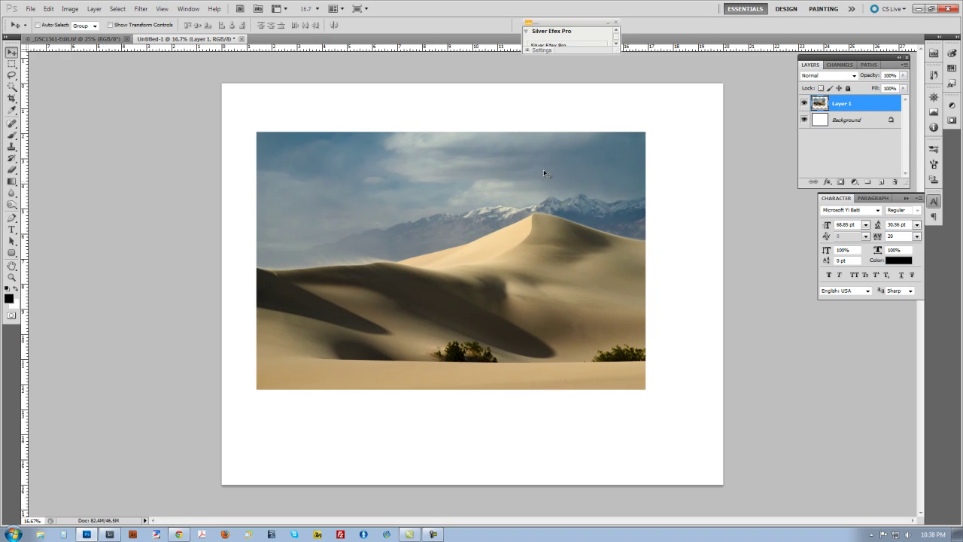
{"action": "left_click", "coordinate": [847, 120], "text": "shift"}
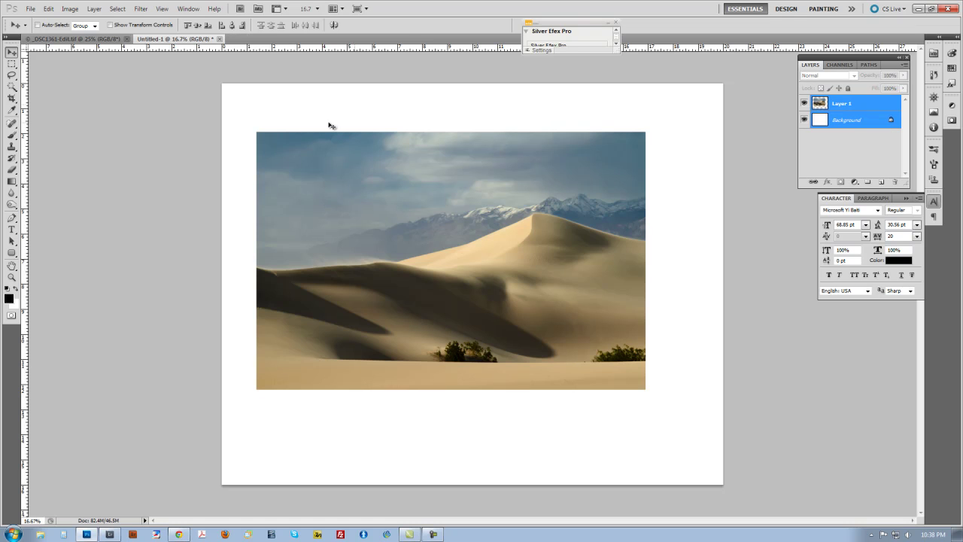
{"action": "left_click", "coordinate": [232, 25]}
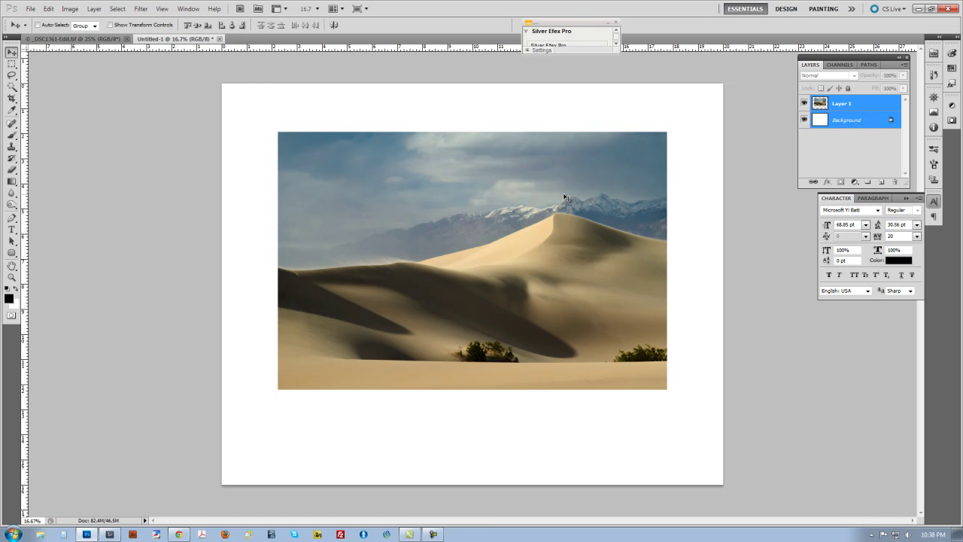
{"action": "left_click", "coordinate": [861, 102]}
{"action": "key", "text": "shift+Up"}
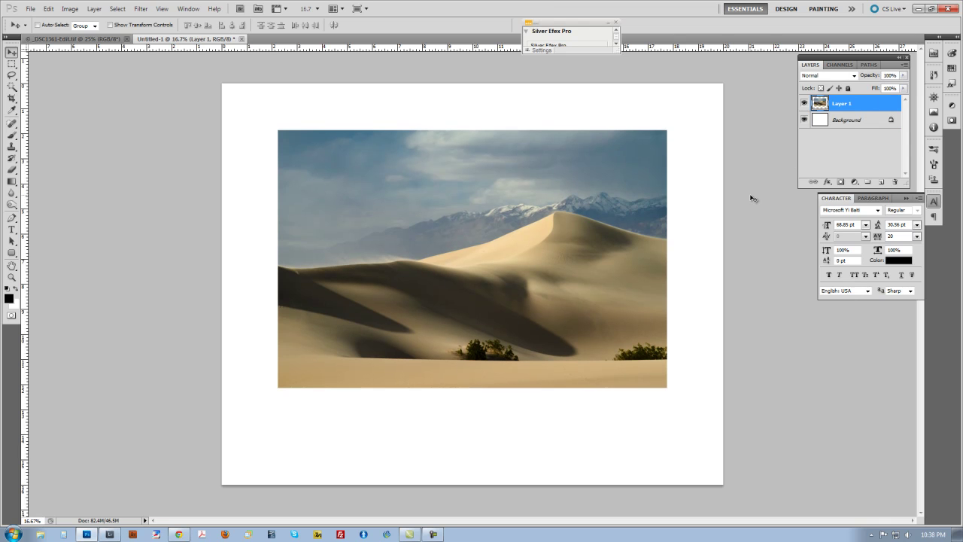
On the Background layer, draw a rectangular marquee just outside the photo's edges
{"action": "left_click", "coordinate": [854, 123]}
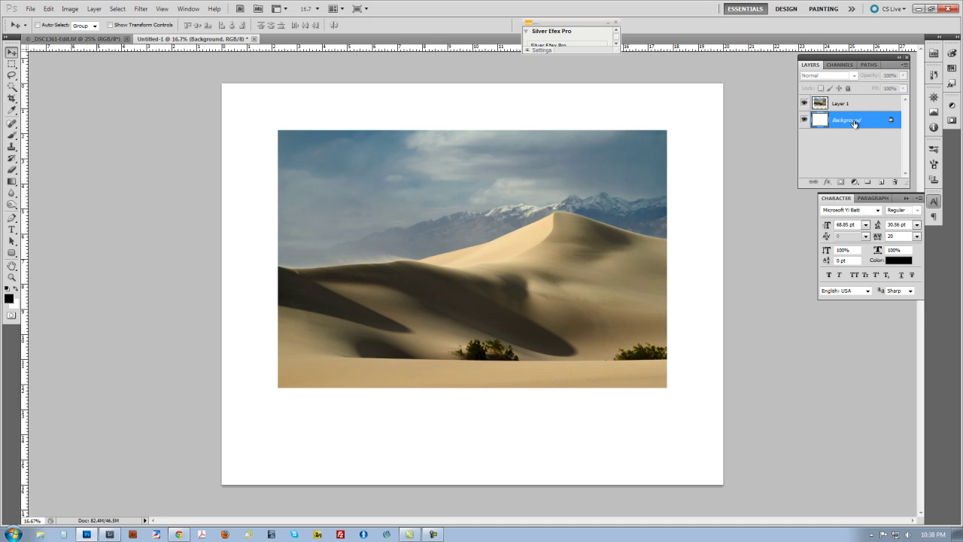
{"action": "left_click", "coordinate": [11, 67]}
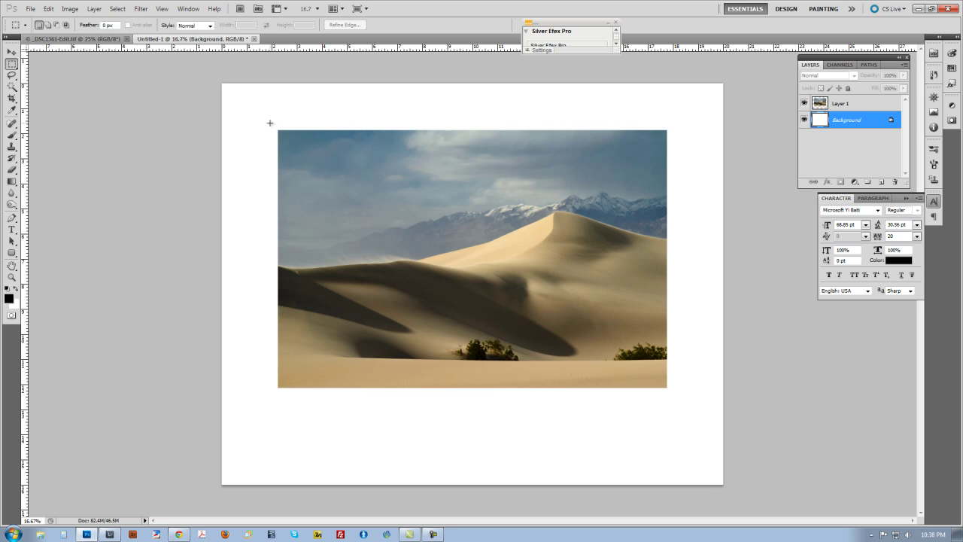
{"action": "left_click_drag", "start_coordinate": [270, 124], "coordinate": [677, 398]}
{"action": "key", "text": "ctrl+j"}
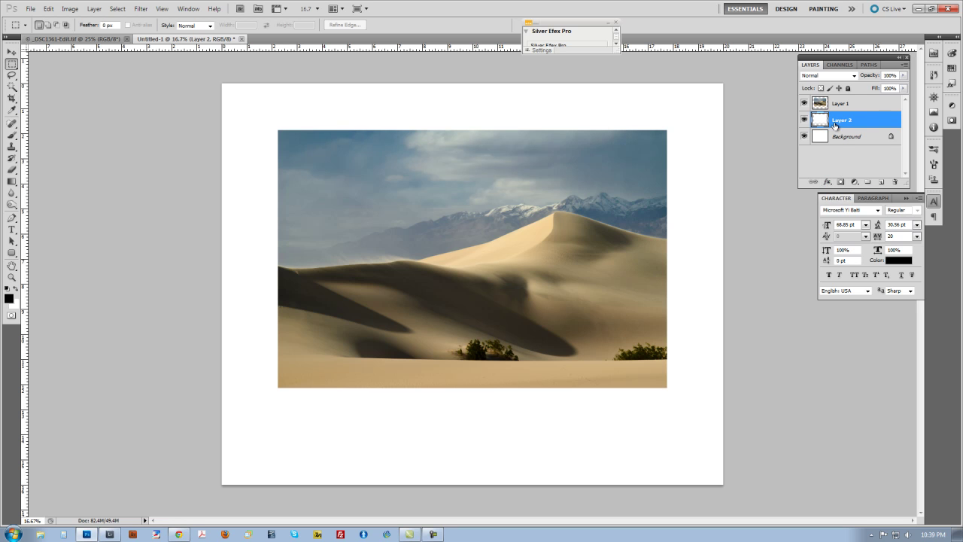
{"action": "left_click", "coordinate": [804, 136]}
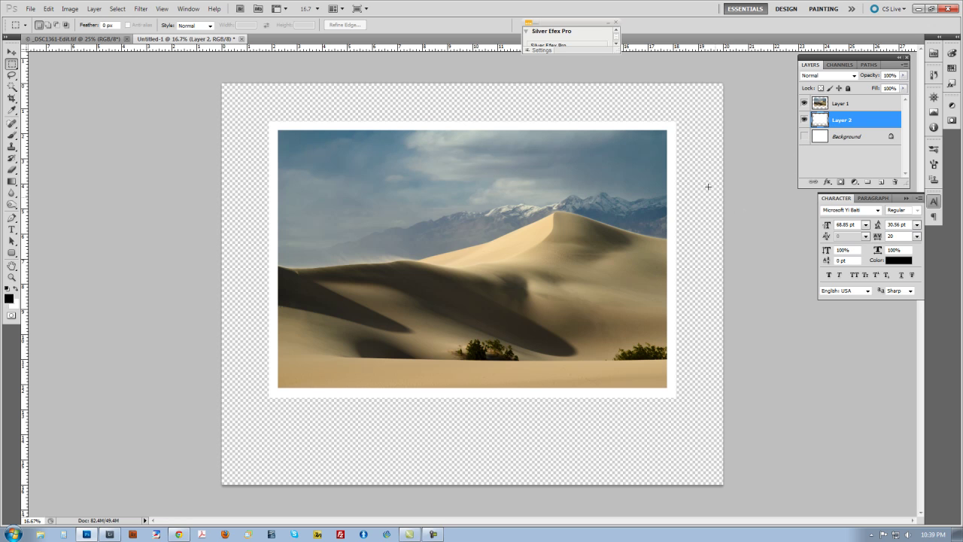
{"action": "left_click", "coordinate": [804, 103]}
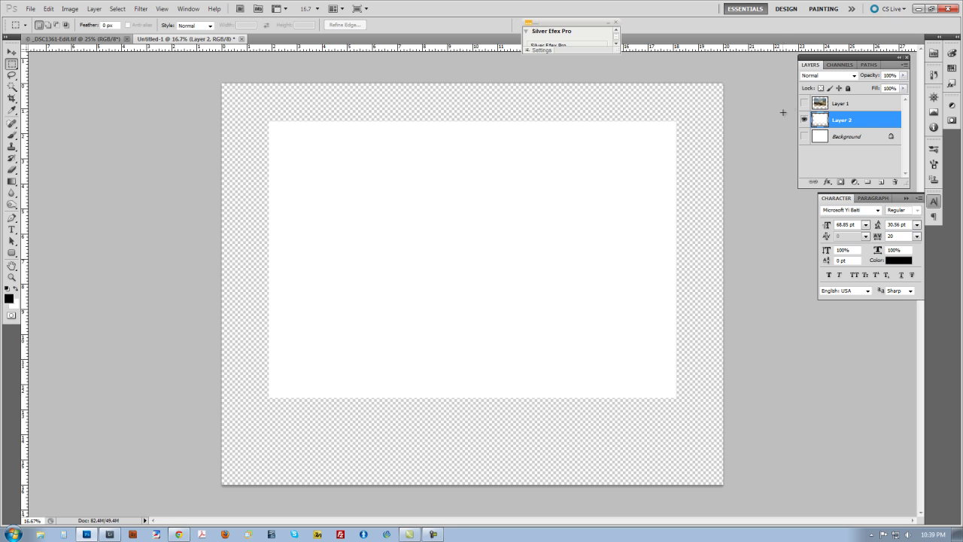
{"action": "left_click", "coordinate": [804, 103]}
{"action": "left_click", "coordinate": [804, 136]}
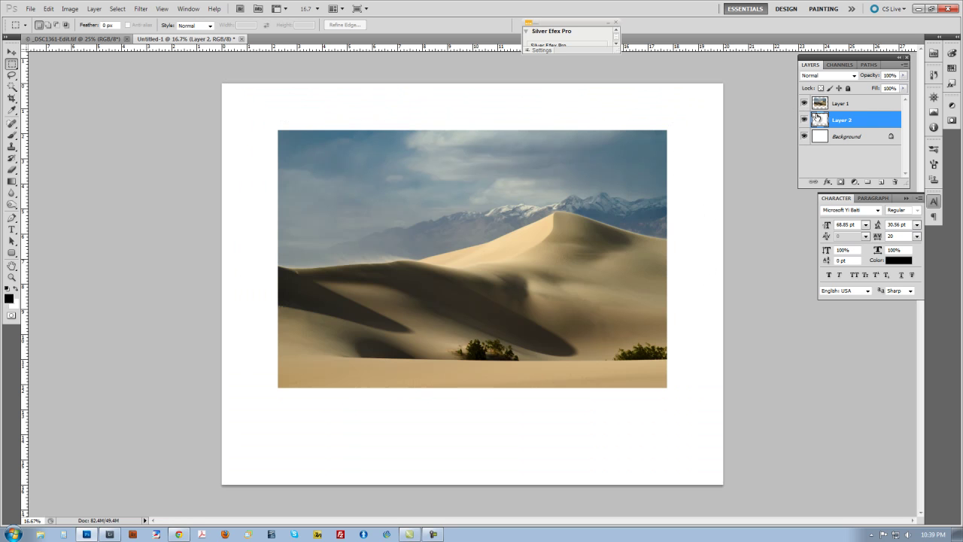
Add an Inner Glow to the mat layer with black colour and Multiply blend mode
{"action": "left_click", "coordinate": [828, 183]}
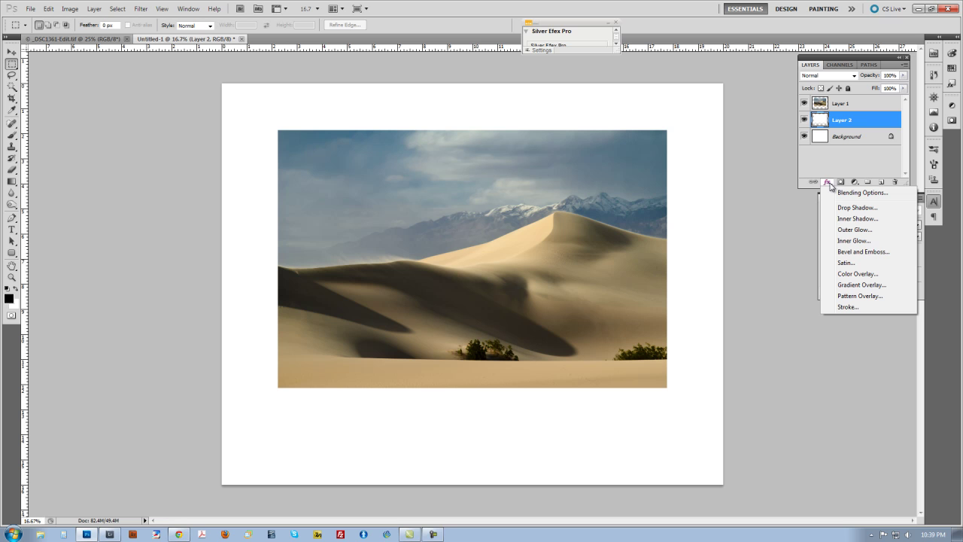
{"action": "left_click", "coordinate": [853, 241]}
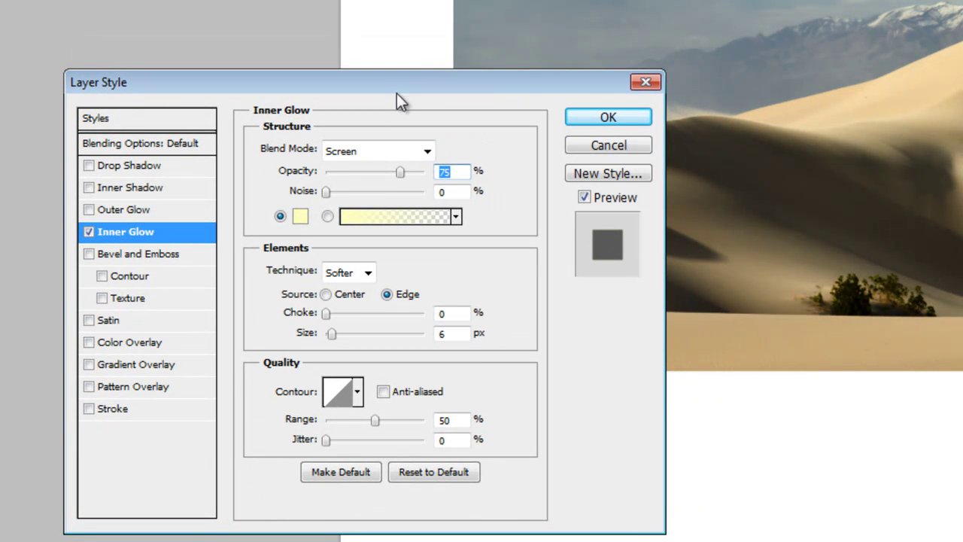
{"action": "left_click", "coordinate": [300, 219]}
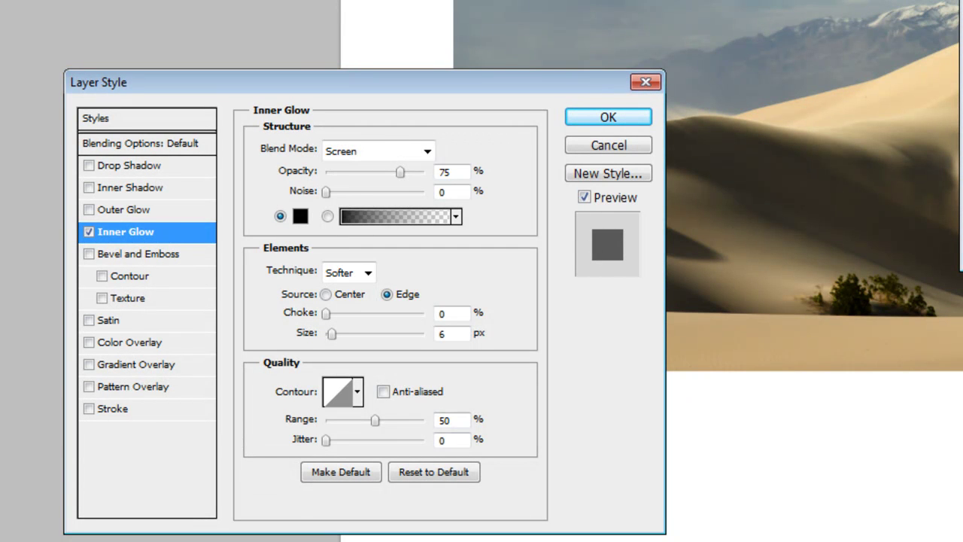
{"action": "key", "text": "Escape"}
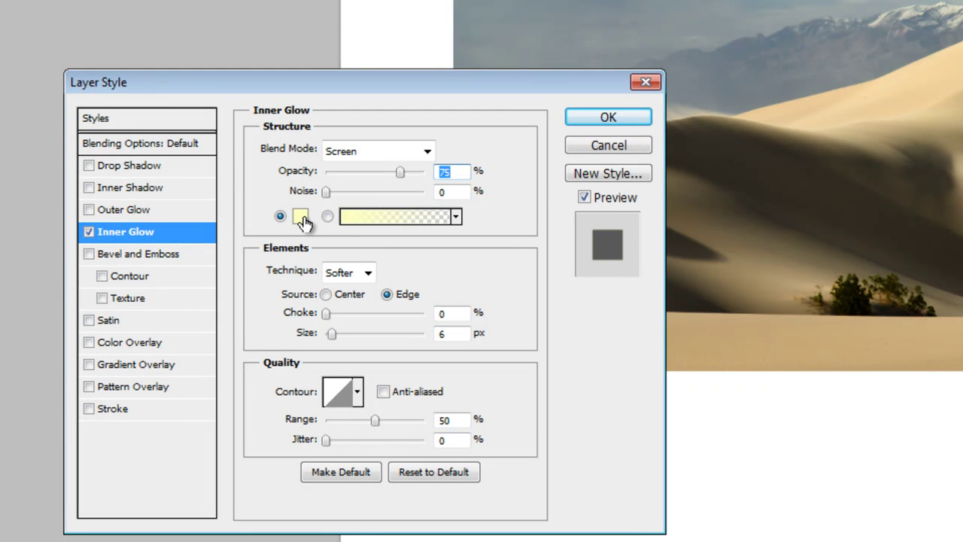
{"action": "left_click", "coordinate": [300, 219]}
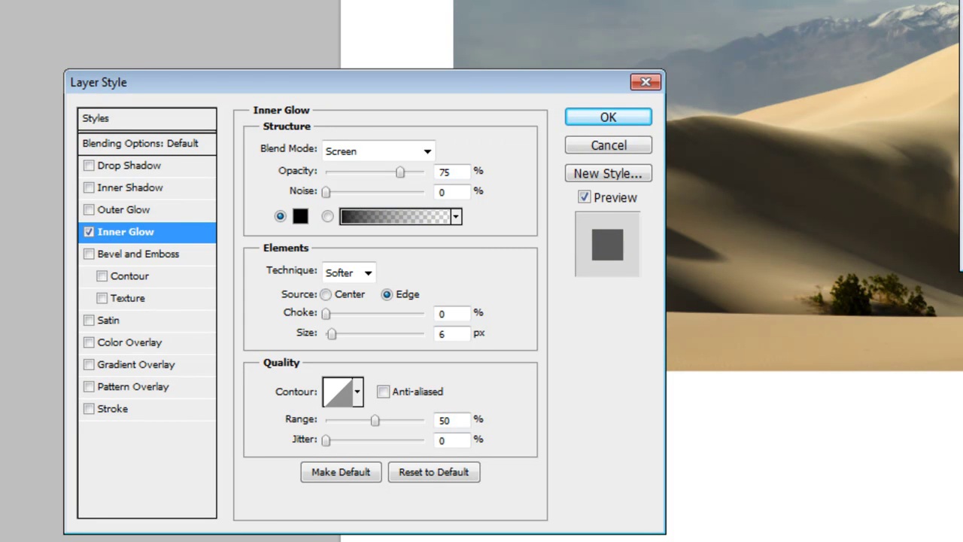
{"action": "key", "text": "Return"}
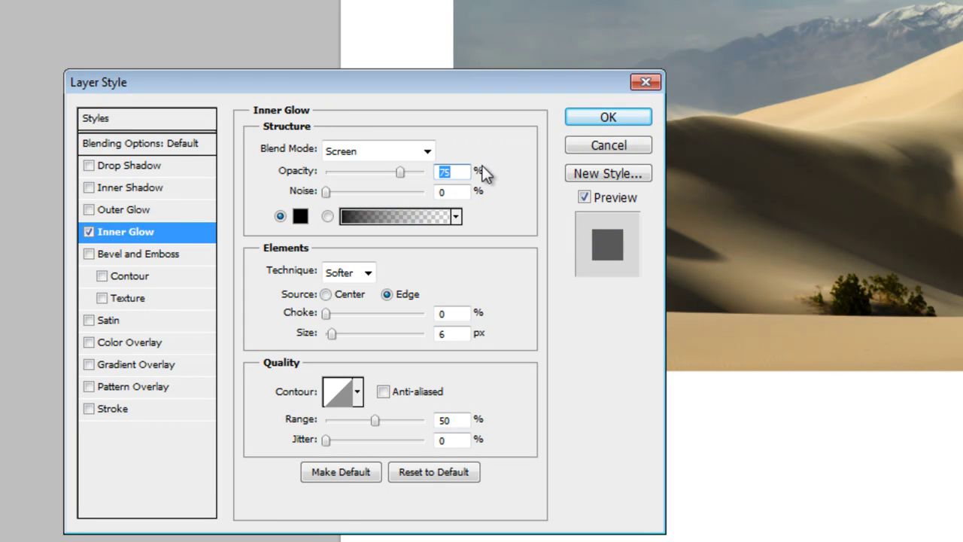
{"action": "left_click", "coordinate": [399, 150]}
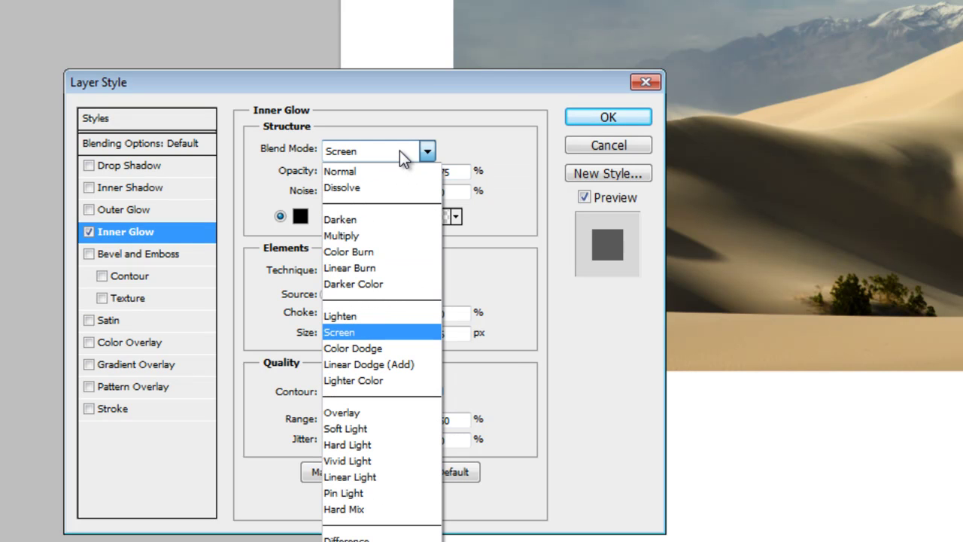
{"action": "left_click", "coordinate": [372, 236]}
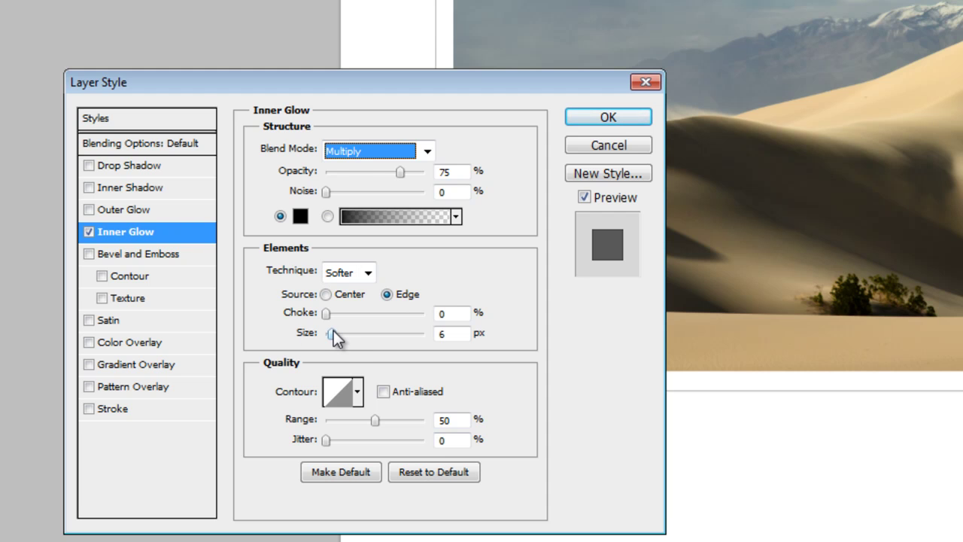
Set the inner glow size to 51 px and opacity to about 11%
{"action": "key", "text": "Tab"}
{"action": "mouse_move", "coordinate": [332, 331]}
{"action": "left_mouse_down"}
{"action": "mouse_move", "coordinate": [362, 329]}
{"action": "mouse_move", "coordinate": [351, 330]}
{"action": "left_mouse_up"}
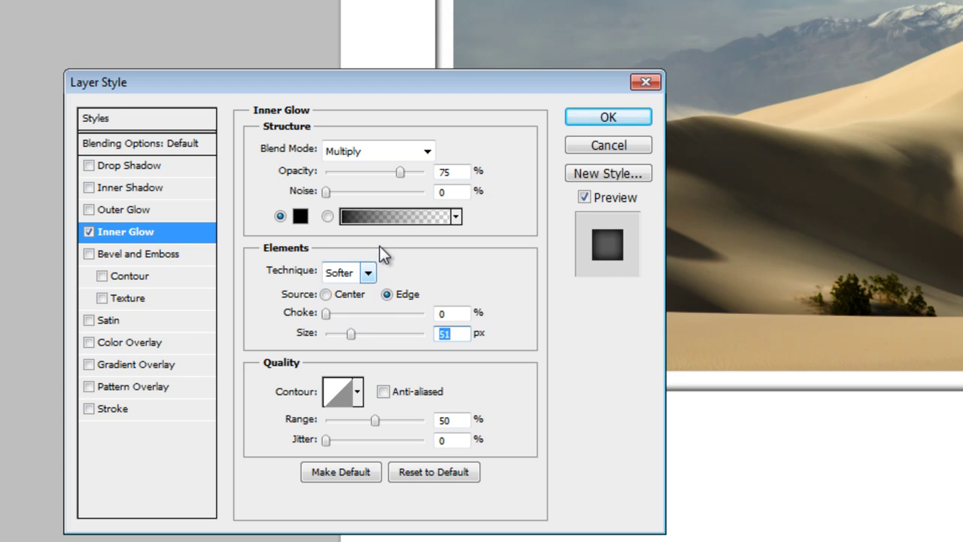
{"action": "left_click_drag", "start_coordinate": [402, 175], "coordinate": [339, 175]}
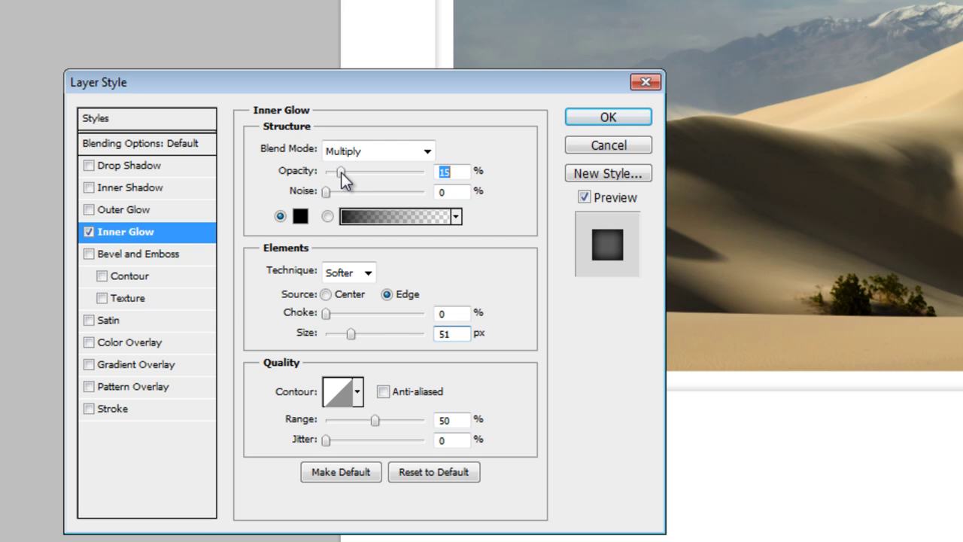
{"action": "left_click_drag", "start_coordinate": [341, 172], "coordinate": [335, 173]}
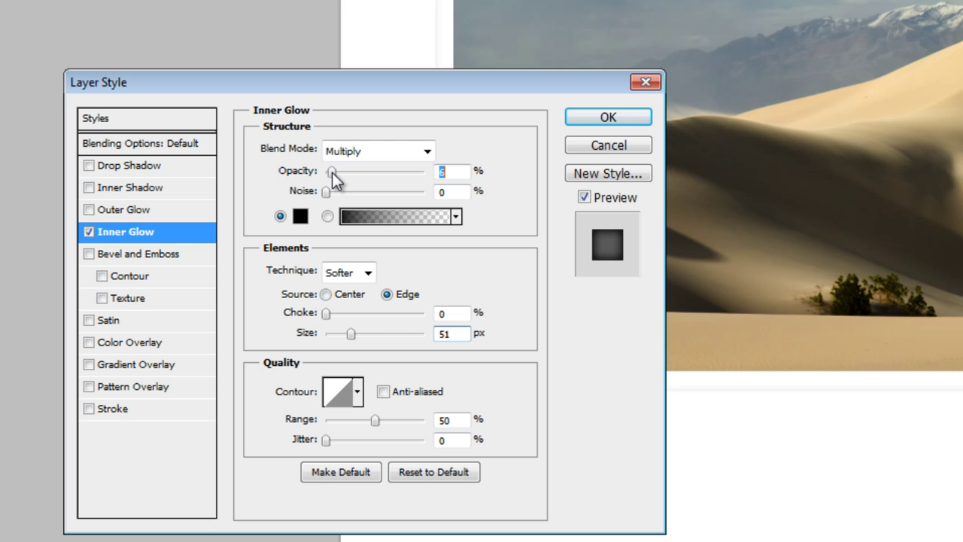
{"action": "left_click_drag", "start_coordinate": [331, 173], "coordinate": [334, 172]}
{"action": "left_click_drag", "start_coordinate": [334, 170], "coordinate": [337, 170]}
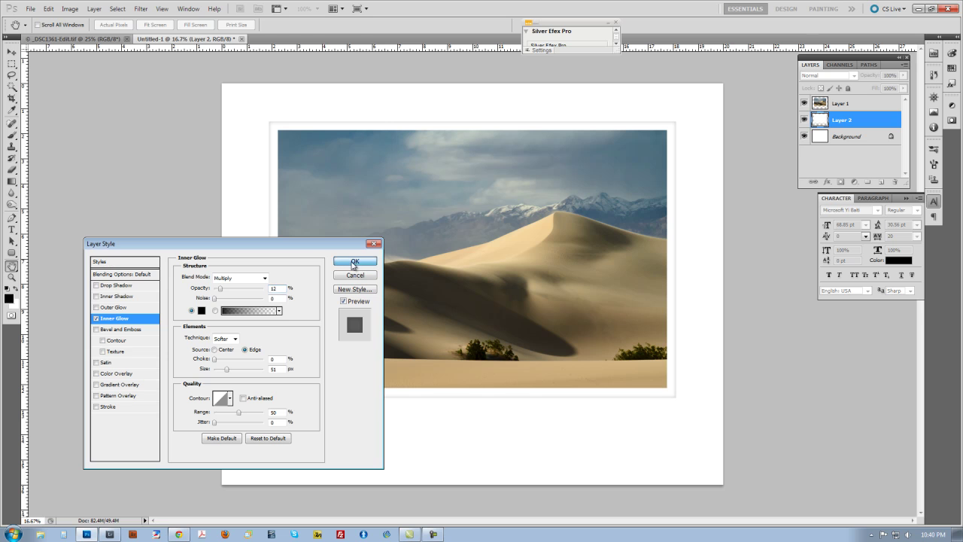
Apply the inner glow and zoom in on the mat's upper-left edge to inspect it
{"action": "left_click", "coordinate": [355, 261]}
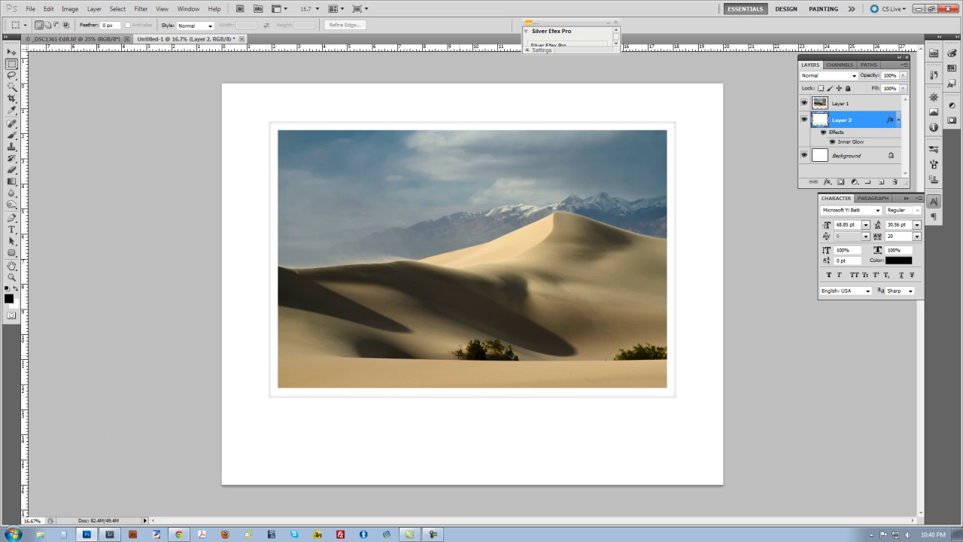
{"action": "left_click", "coordinate": [300, 211], "text": "ctrl"}
{"action": "left_click", "coordinate": [149, 100], "text": "ctrl"}
{"action": "left_click", "coordinate": [173, 96], "text": "ctrl"}
{"action": "left_click_drag", "start_coordinate": [223, 94], "coordinate": [249, 241]}
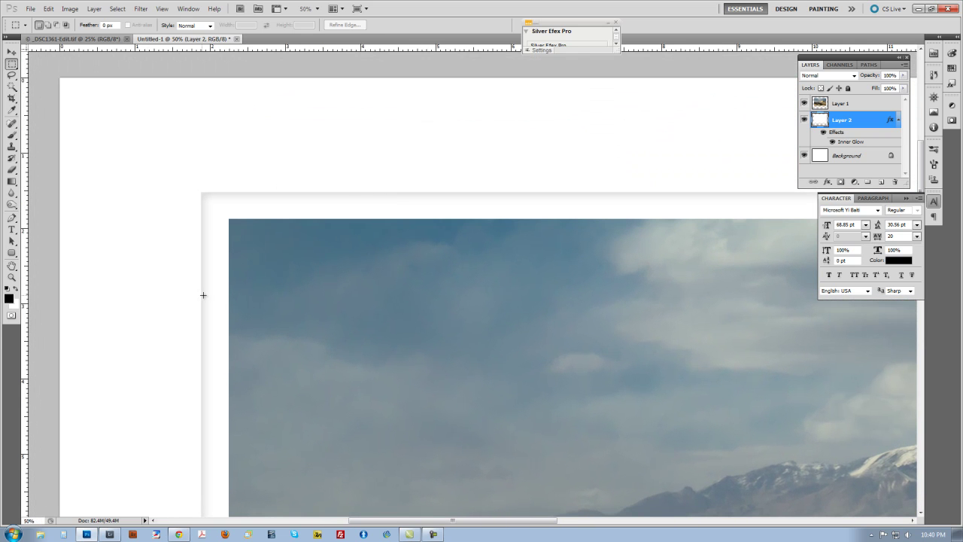
Zoom back out to view the whole poster
{"action": "left_click", "coordinate": [385, 303], "text": "alt"}
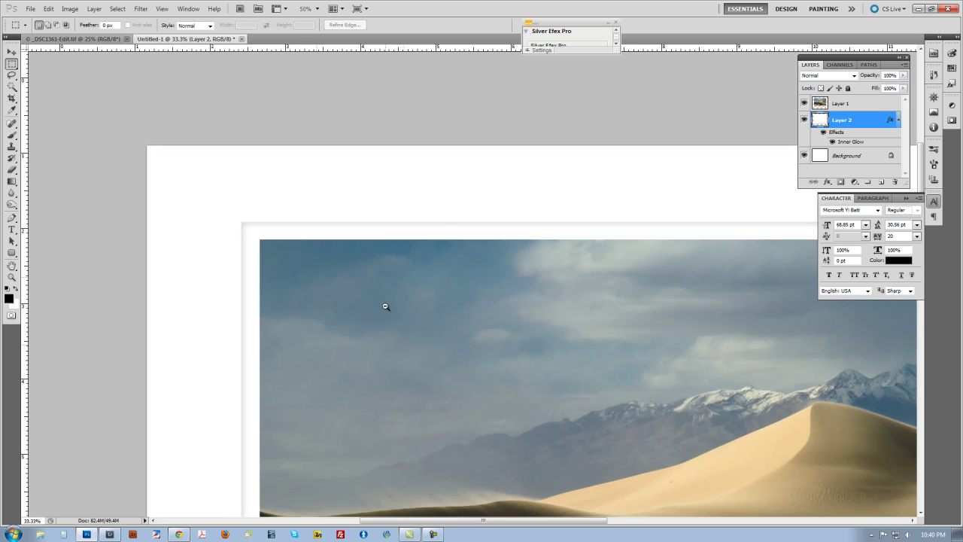
{"action": "left_click", "coordinate": [419, 323], "text": "alt"}
{"action": "left_click", "coordinate": [419, 322], "text": "alt"}
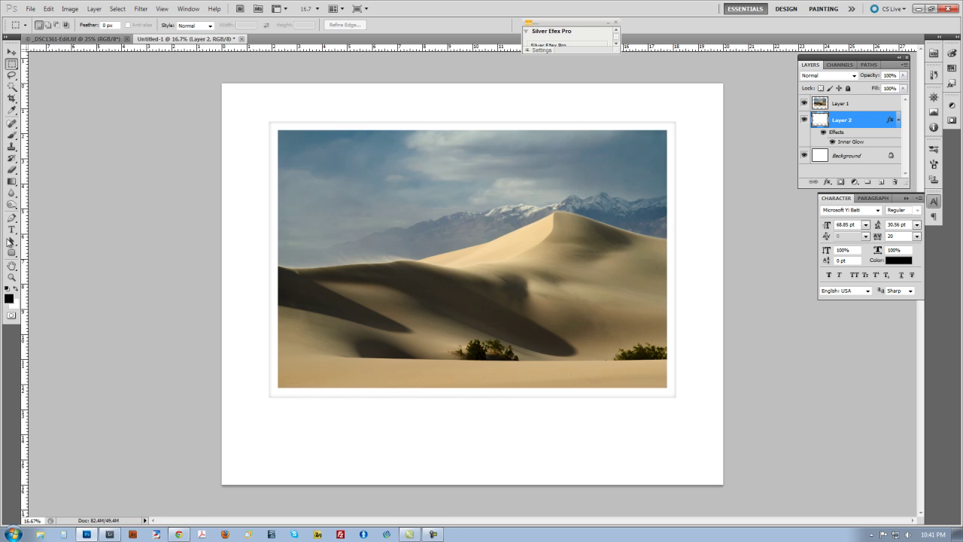
{"action": "left_click", "coordinate": [11, 232]}
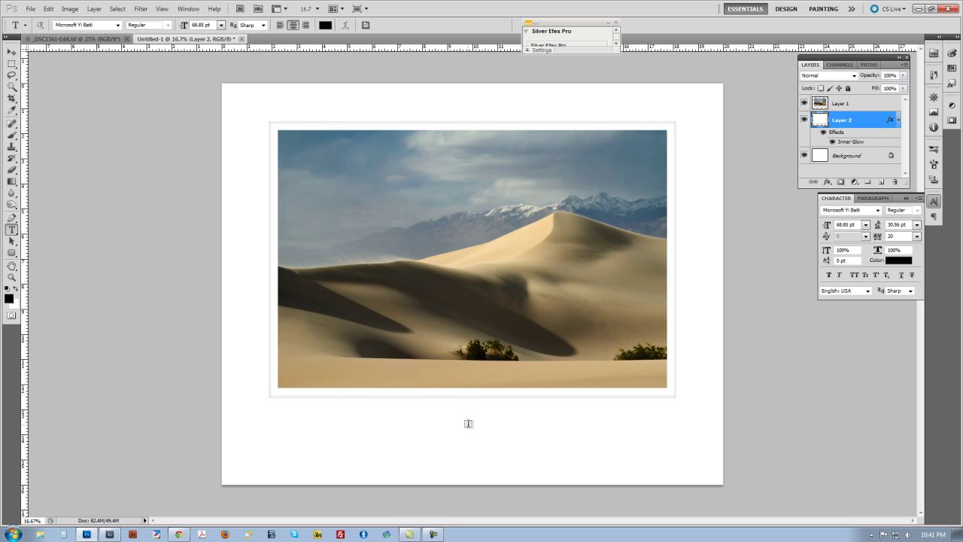
Type 'SHIFTING SANDS' below the photo with 'DEATH VALLEY NATIONAL PARK' on a second line
{"action": "left_click", "coordinate": [865, 103]}
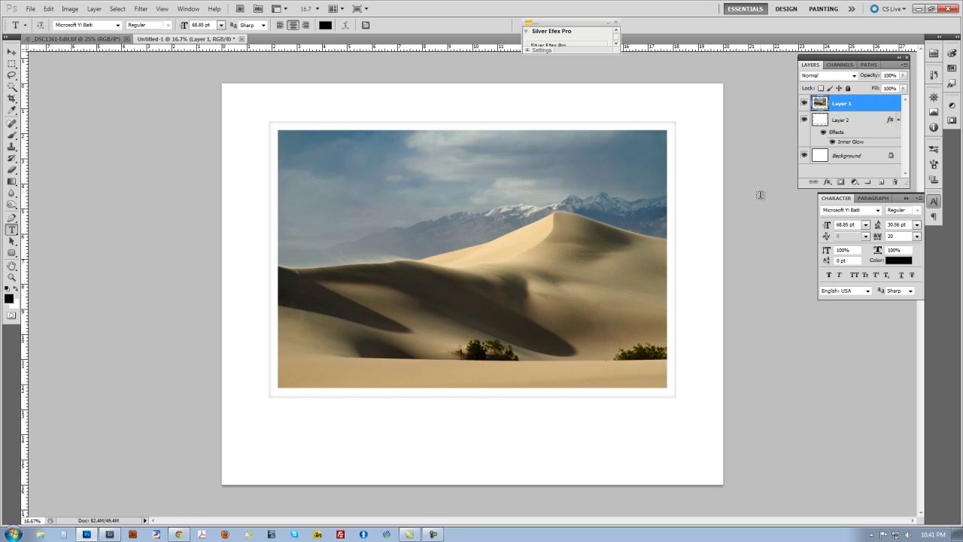
{"action": "left_click", "coordinate": [463, 430]}
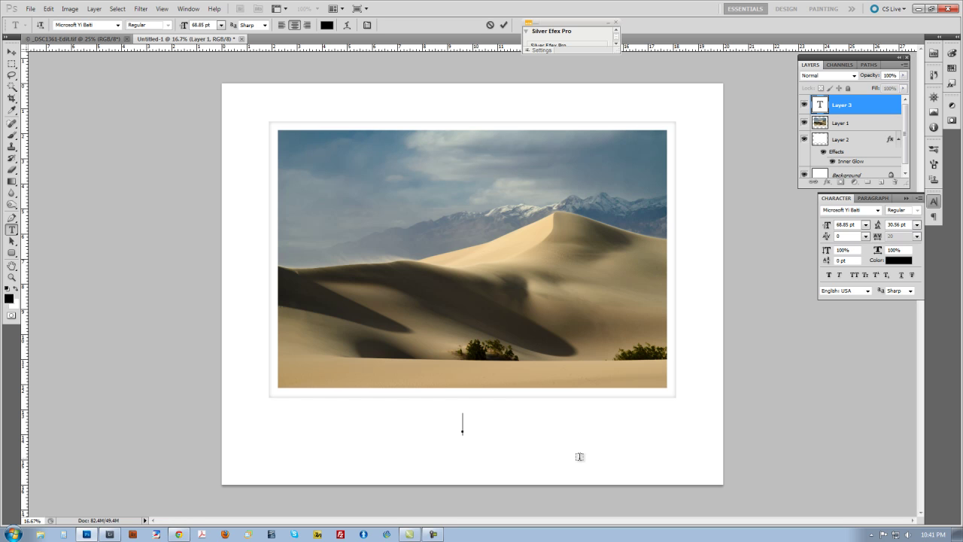
{"action": "type", "text": "SHIFTING SANDS"}
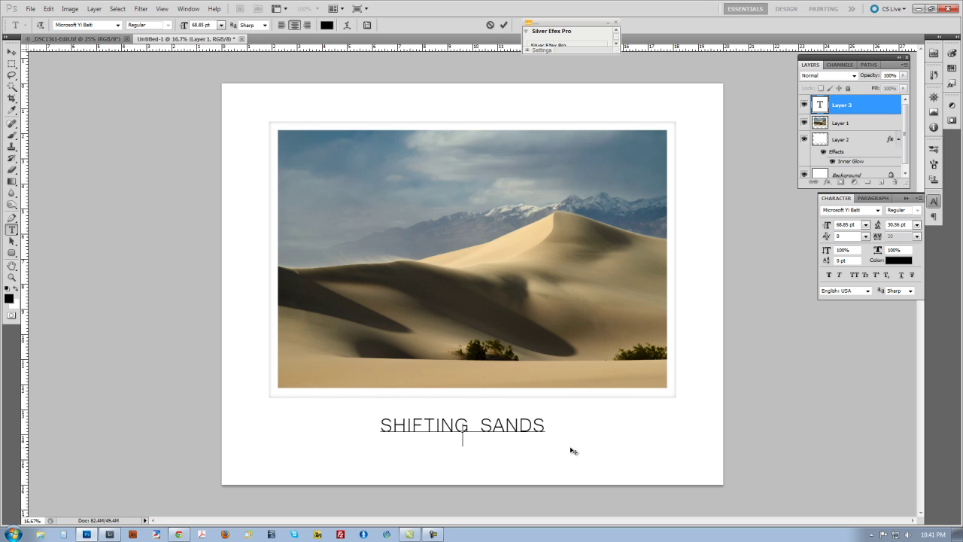
{"action": "key", "text": "Return"}
{"action": "type", "text": "DEATH VALLEY"}
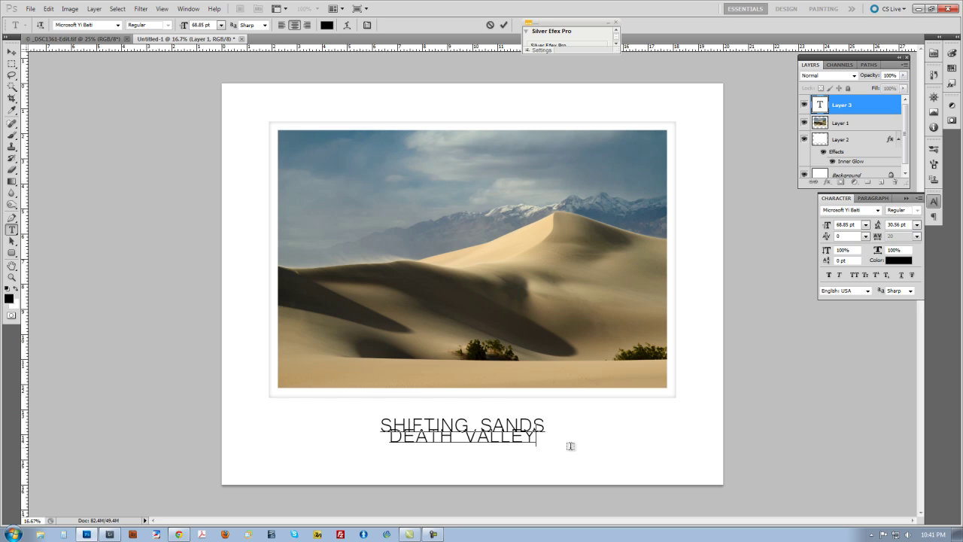
{"action": "type", "text": " NATIONAL PARK"}
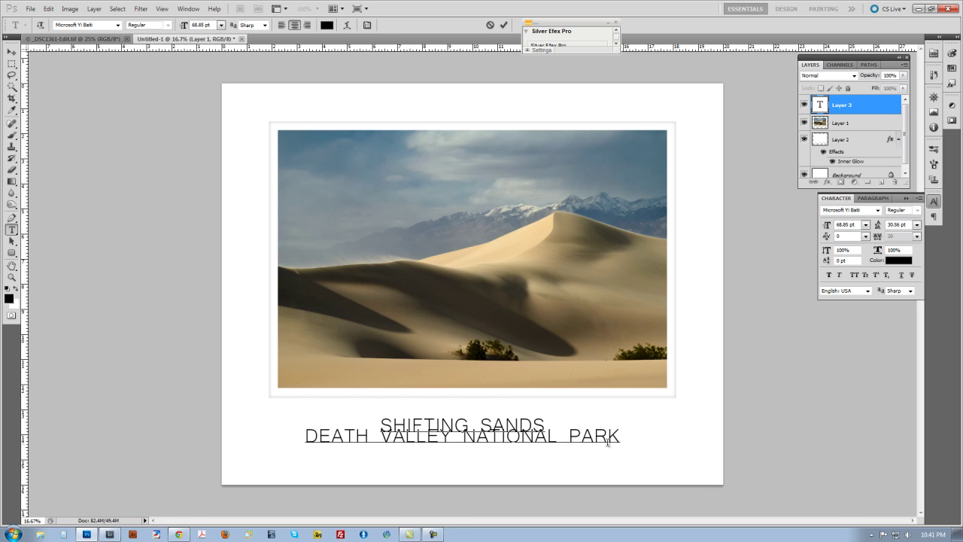
Set the DEATH VALLEY NATIONAL PARK line to 30.85 pt with tracking 100
{"action": "left_click_drag", "start_coordinate": [620, 438], "coordinate": [297, 452]}
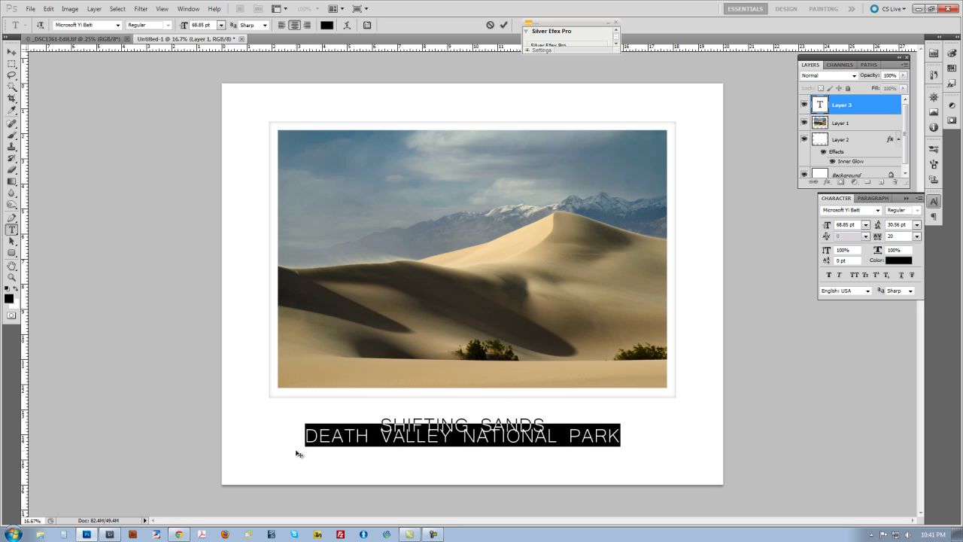
{"action": "key", "text": "alt+Left"}
{"action": "key", "text": "alt+Left"}
{"action": "key", "text": "alt+Left"}
{"action": "key", "text": "alt+Left"}
{"action": "key", "text": "alt+Left"}
{"action": "key", "text": "alt+Left"}
{"action": "key", "text": "alt+Left"}
{"action": "key", "text": "alt+Left"}
{"action": "key", "text": "alt+Left"}
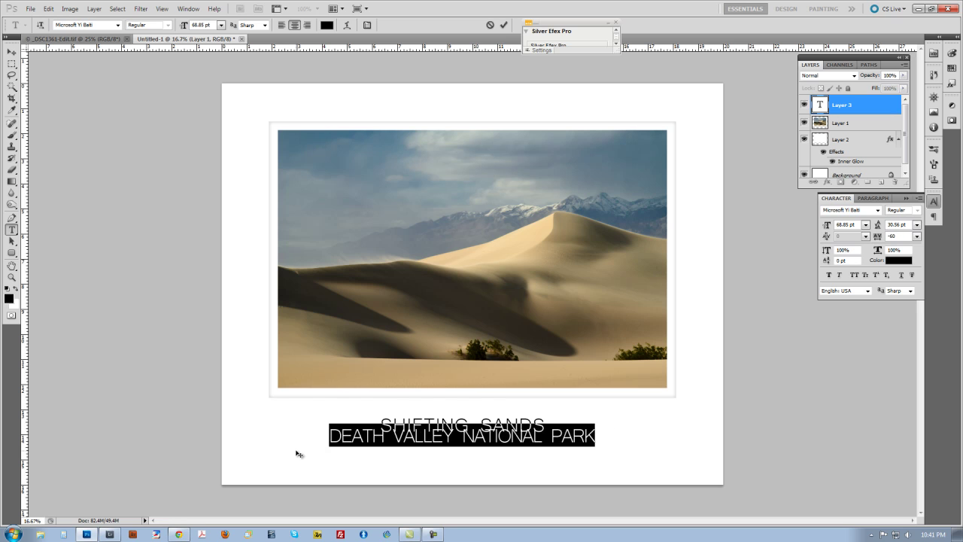
{"action": "key", "text": "alt+Left"}
{"action": "key", "text": "alt+Left"}
{"action": "key", "text": "alt+Left"}
{"action": "key", "text": "alt+Left"}
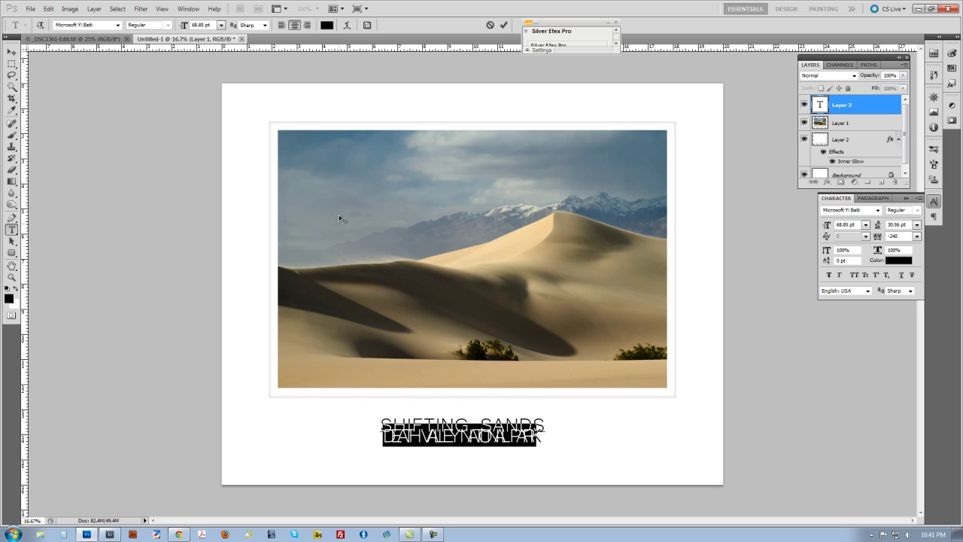
{"action": "left_click_drag", "start_coordinate": [187, 27], "coordinate": [170, 31]}
{"action": "key", "text": "alt+Right"}
{"action": "key", "text": "alt+Right"}
{"action": "key", "text": "alt+Right"}
{"action": "key", "text": "alt+Right"}
{"action": "key", "text": "alt+Right"}
{"action": "key", "text": "alt+Right"}
{"action": "key", "text": "alt+Right"}
{"action": "key", "text": "alt+Right"}
{"action": "key", "text": "alt+Right"}
{"action": "key", "text": "alt+Right"}
{"action": "key", "text": "alt+Right"}
{"action": "key", "text": "alt+Right"}
{"action": "key", "text": "alt+Right"}
{"action": "key", "text": "alt+Right"}
{"action": "key", "text": "alt+Right"}
{"action": "key", "text": "alt+Right"}
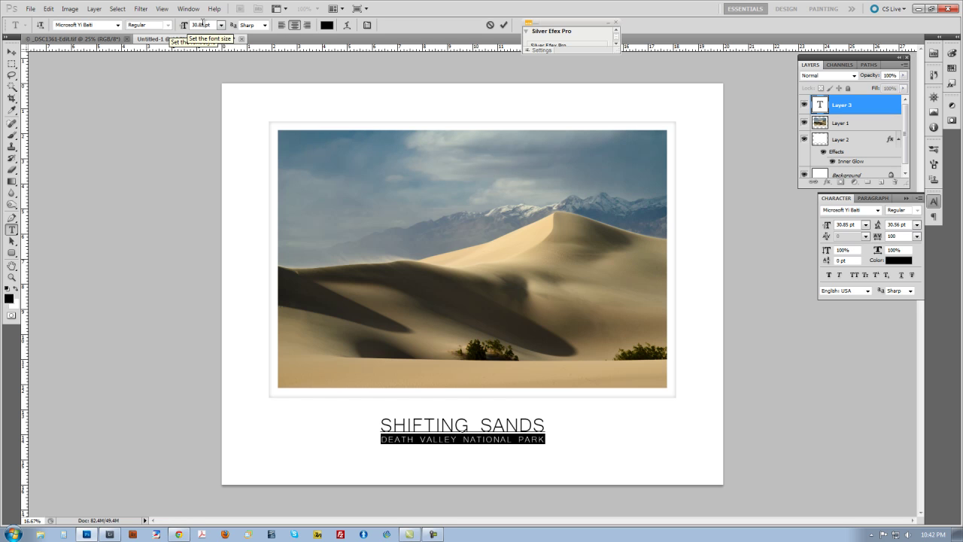
Commit the SHIFTING SANDS caption and align it horizontally centred with the Background layer
{"action": "left_click", "coordinate": [503, 25]}
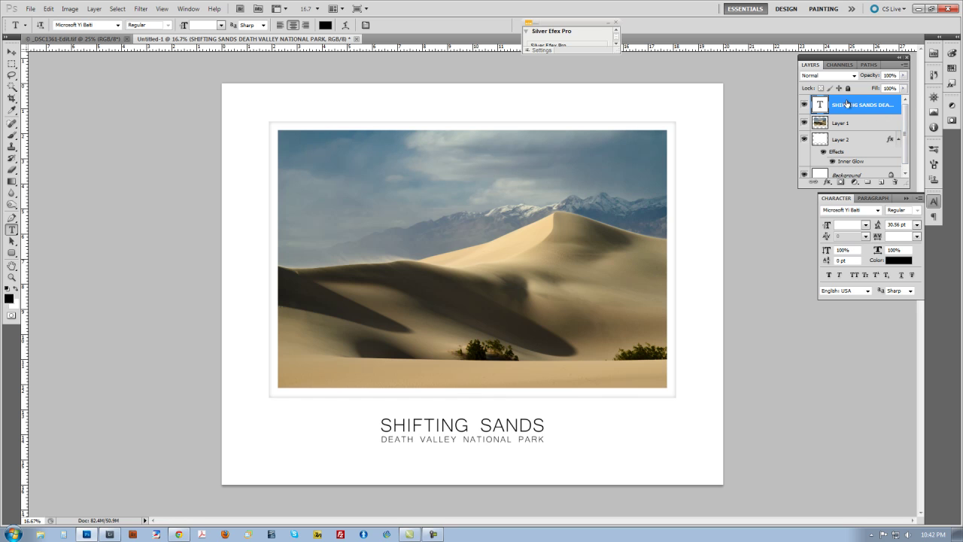
{"action": "left_click_drag", "start_coordinate": [906, 140], "coordinate": [906, 145]}
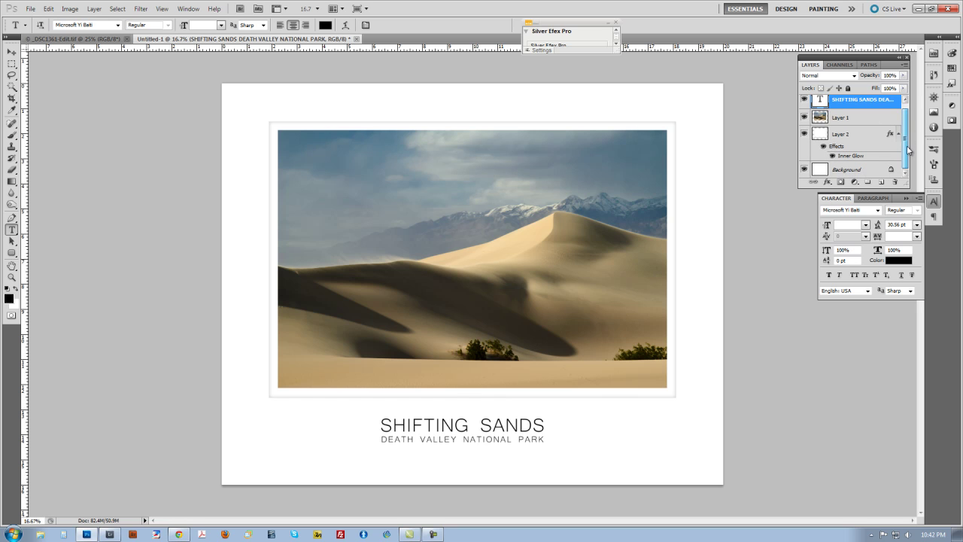
{"action": "left_click", "coordinate": [846, 170], "text": "ctrl"}
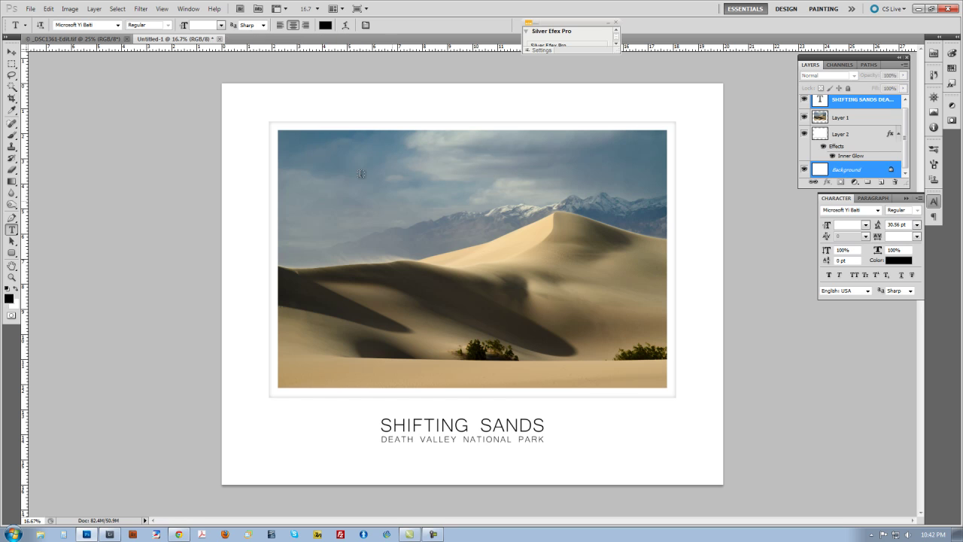
{"action": "left_click", "coordinate": [11, 51]}
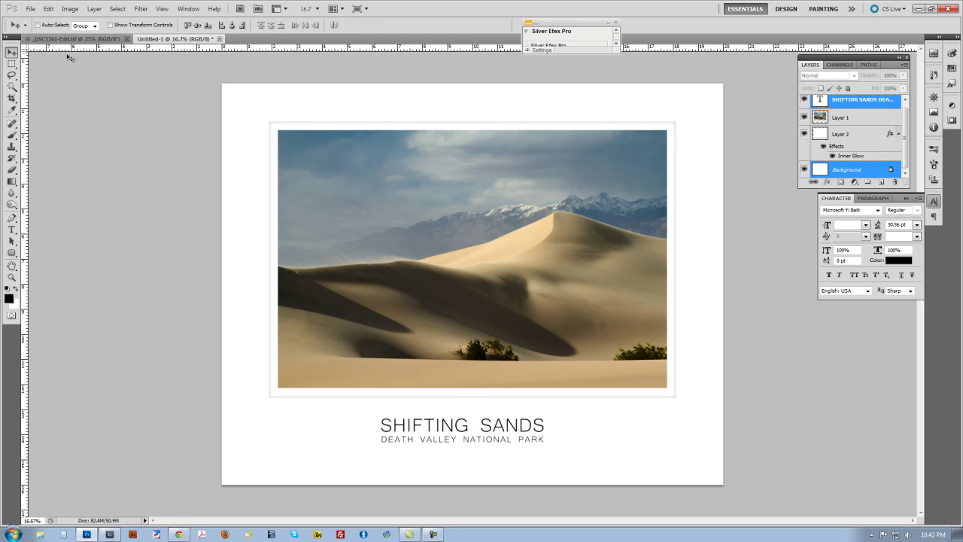
{"action": "left_click", "coordinate": [232, 26]}
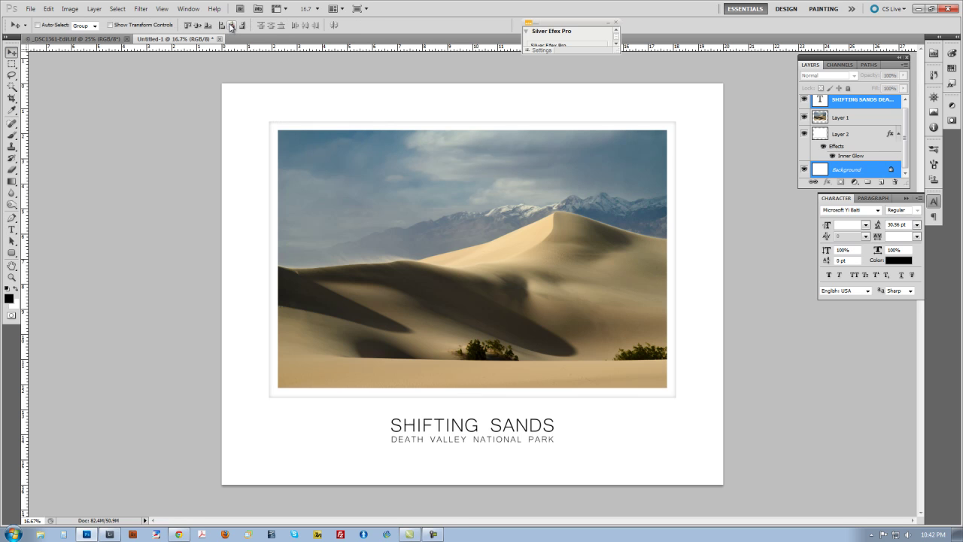
Lower the SHIFTING SANDS text layer's opacity to 35%
{"action": "left_click", "coordinate": [862, 106]}
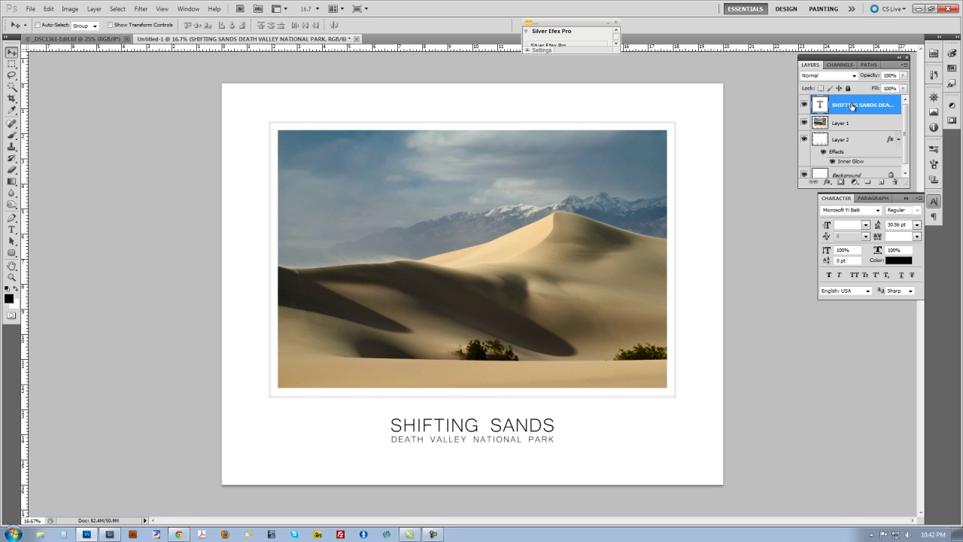
{"action": "left_click_drag", "start_coordinate": [871, 76], "coordinate": [840, 76]}
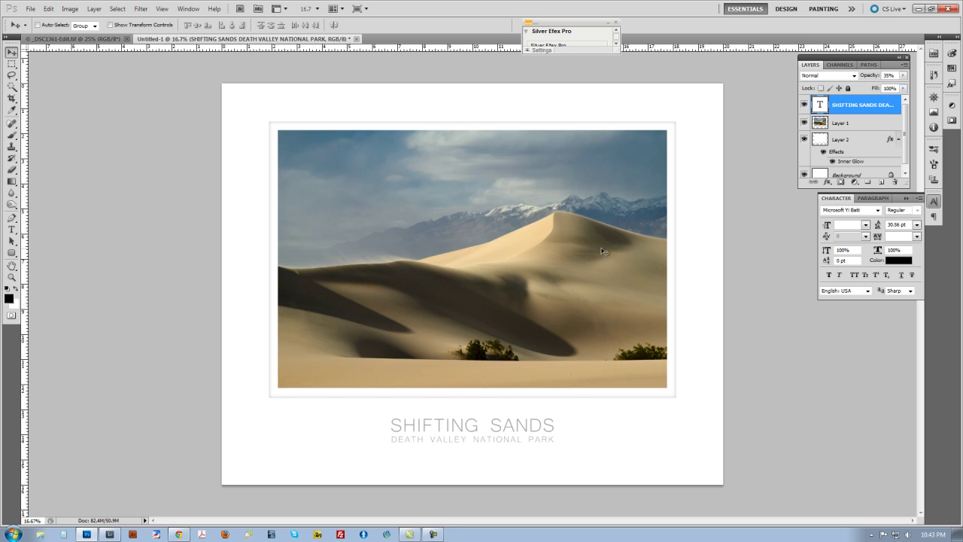
{"action": "left_click", "coordinate": [804, 123]}
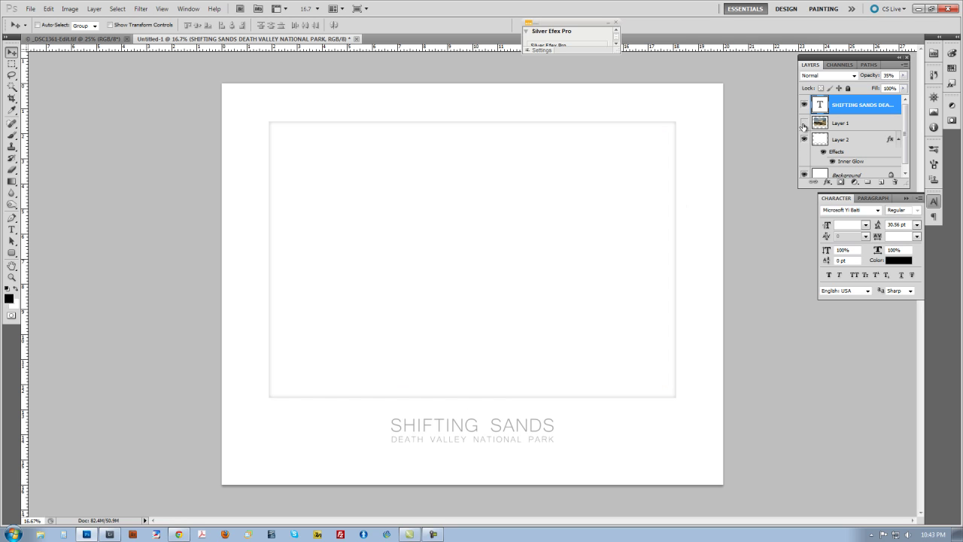
{"action": "left_click", "coordinate": [804, 105]}
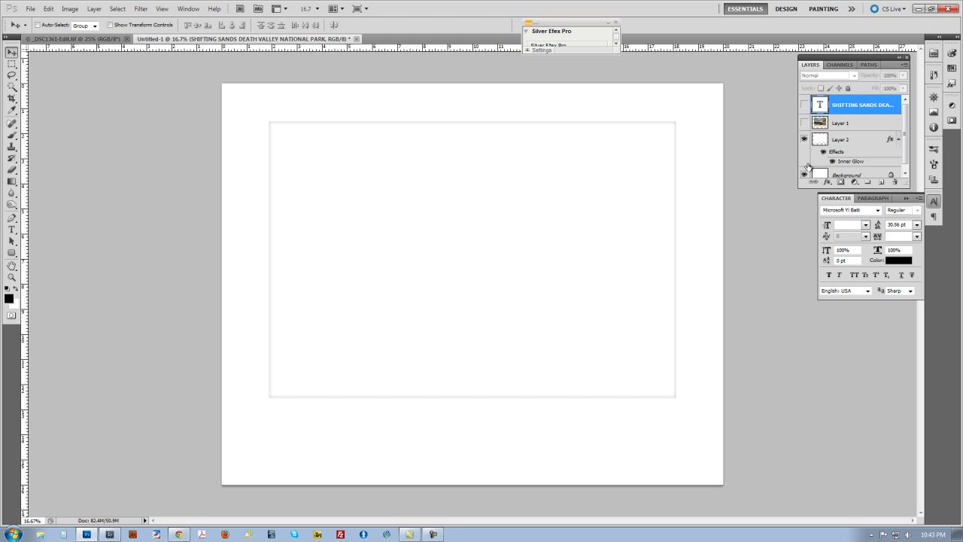
{"action": "left_click", "coordinate": [803, 174]}
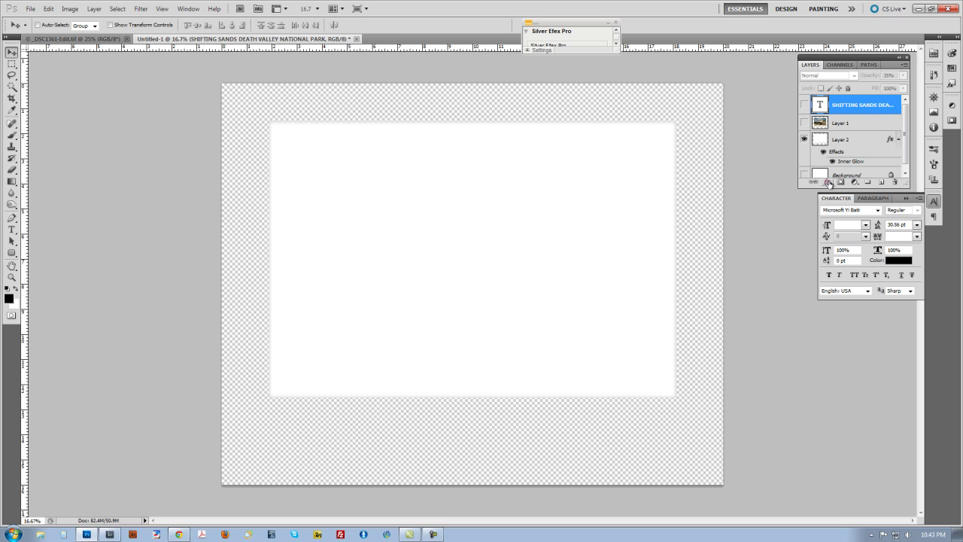
{"action": "left_click", "coordinate": [828, 183]}
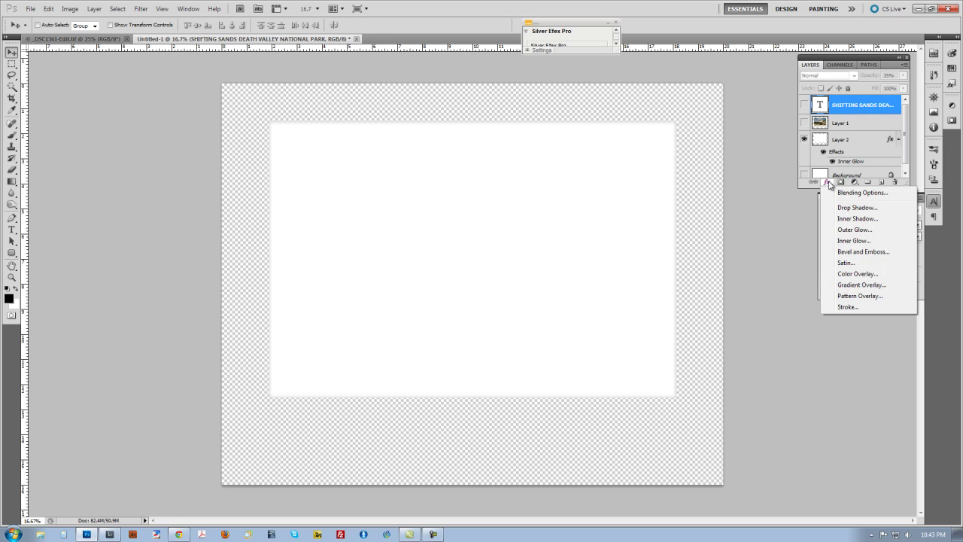
{"action": "left_click", "coordinate": [863, 242]}
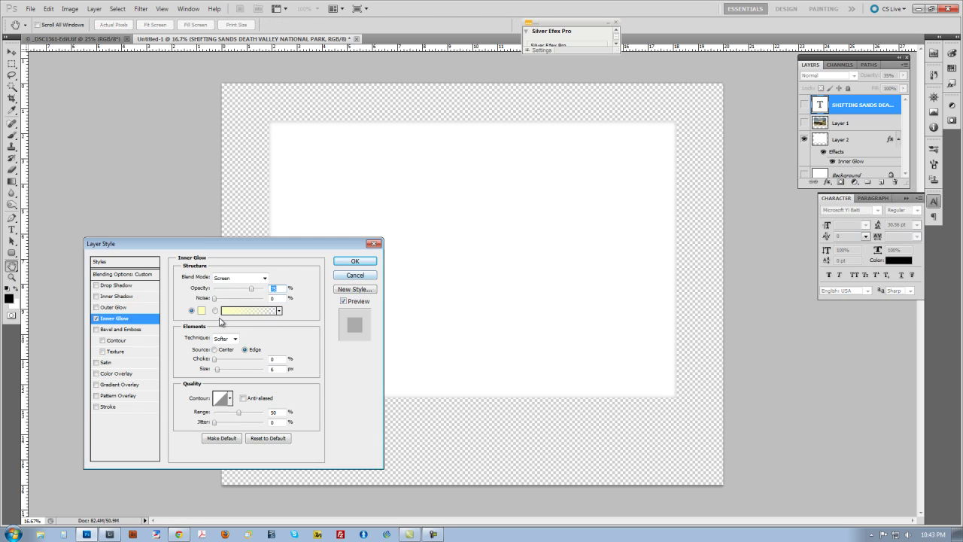
{"action": "left_click", "coordinate": [358, 275]}
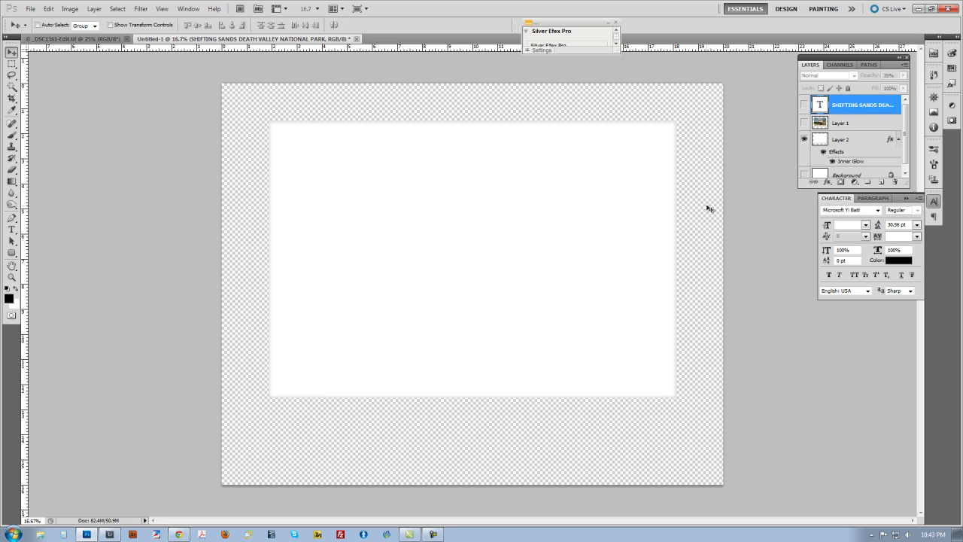
{"action": "left_click", "coordinate": [804, 104]}
{"action": "left_click", "coordinate": [804, 121]}
{"action": "left_click", "coordinate": [804, 174]}
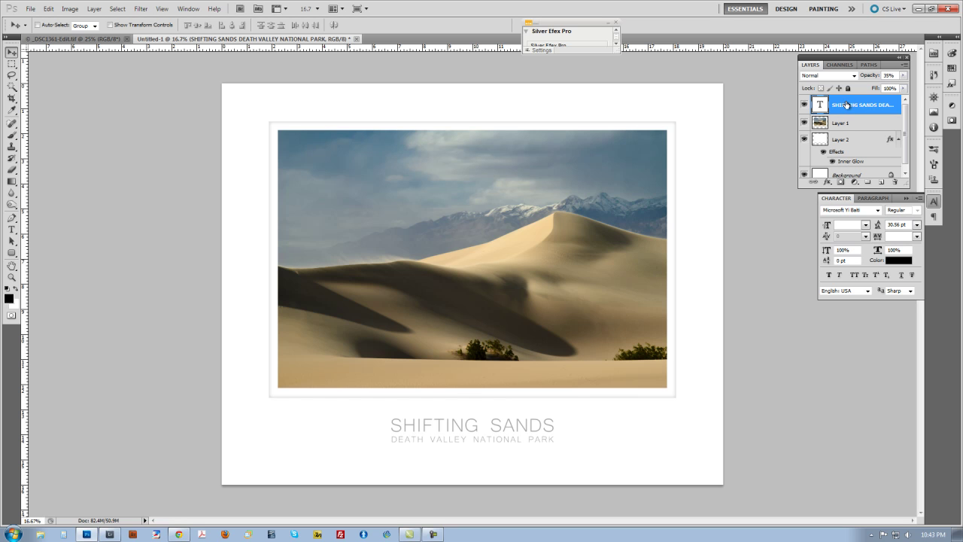
{"action": "key", "text": "t"}
{"action": "left_click", "coordinate": [507, 429]}
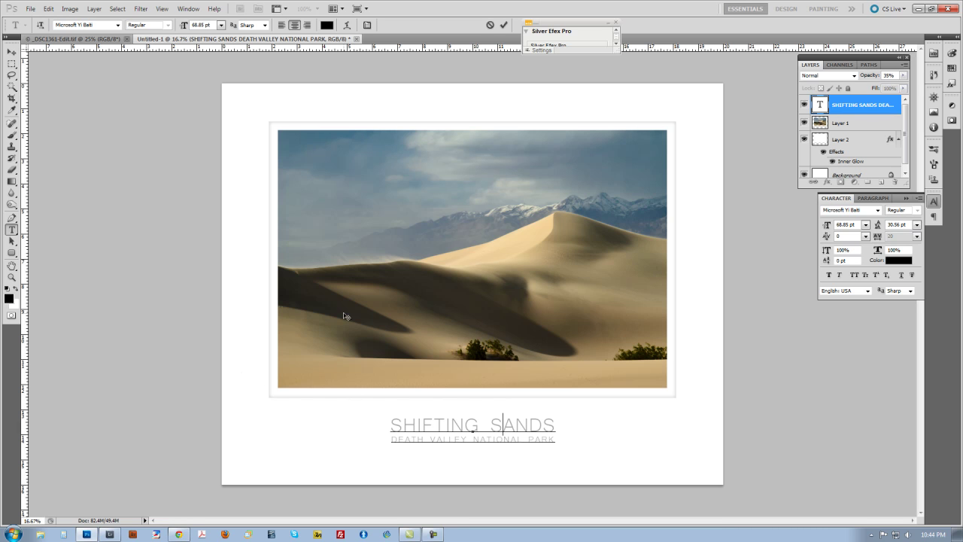
{"action": "left_click", "coordinate": [504, 24]}
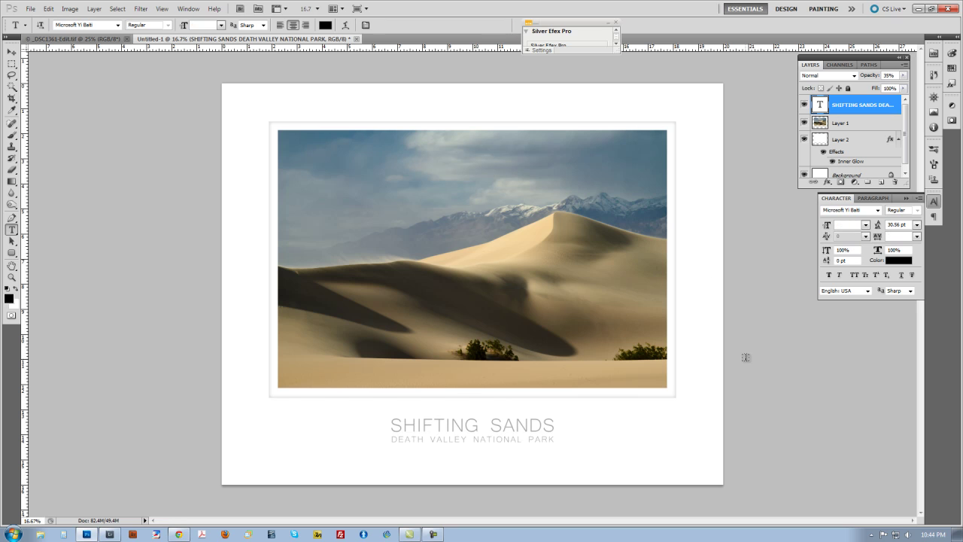